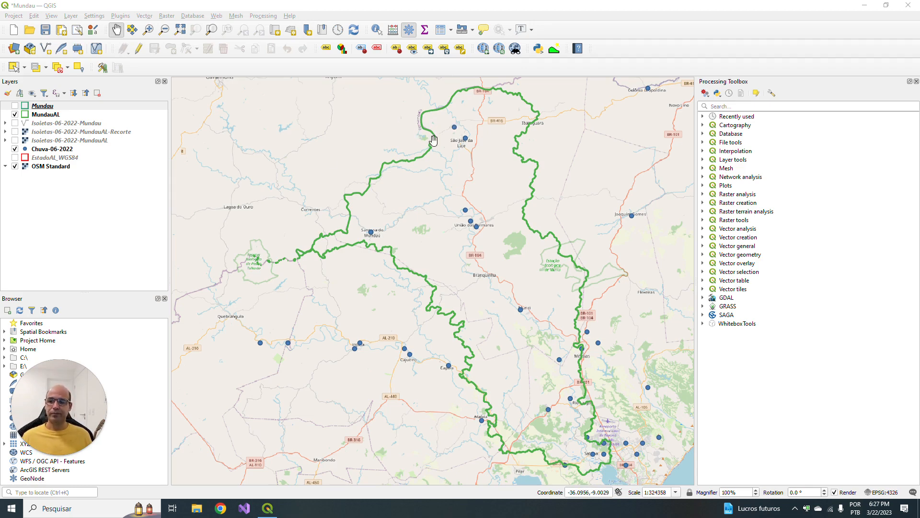
# - Review the Chuva-06-2022 attribute table from the station columns through the daily rainfall to the Total (mm) column
pyautogui.rightClick(62, 151)
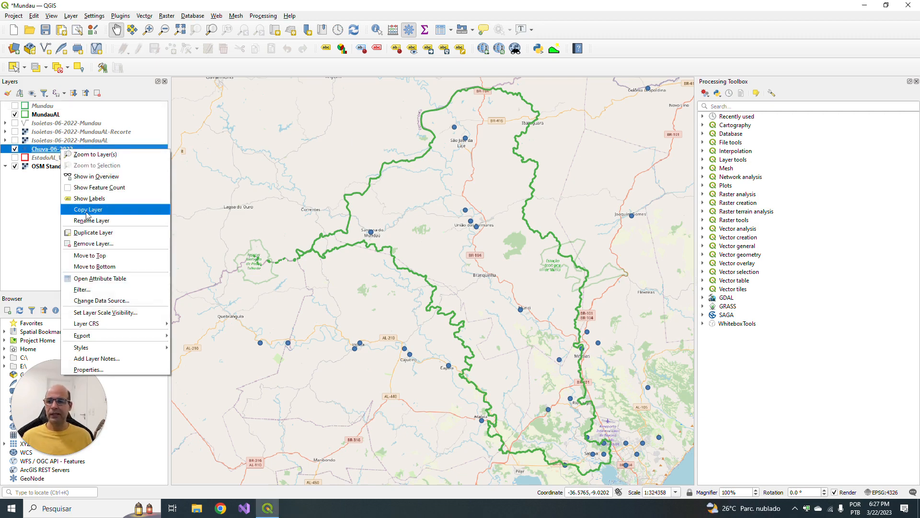
pyautogui.click(102, 279)
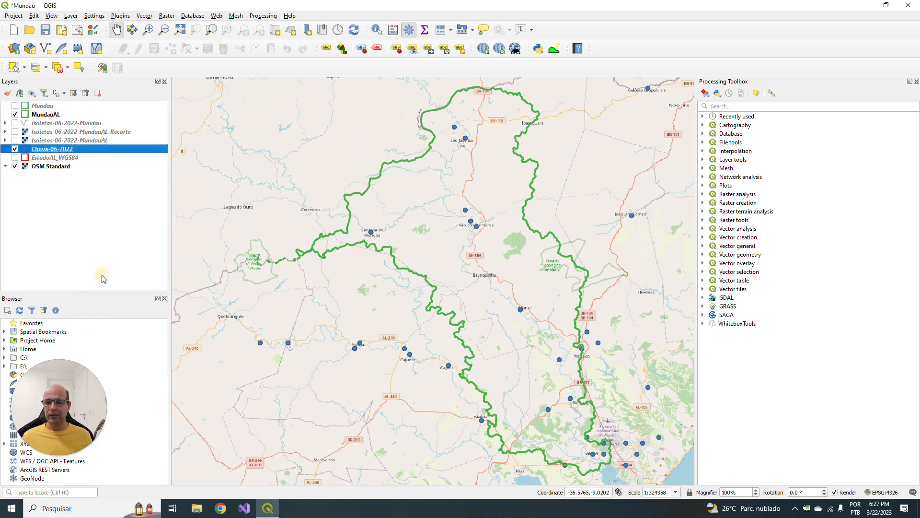
pyautogui.moveTo(607, 247); pyautogui.dragTo(450, 120)
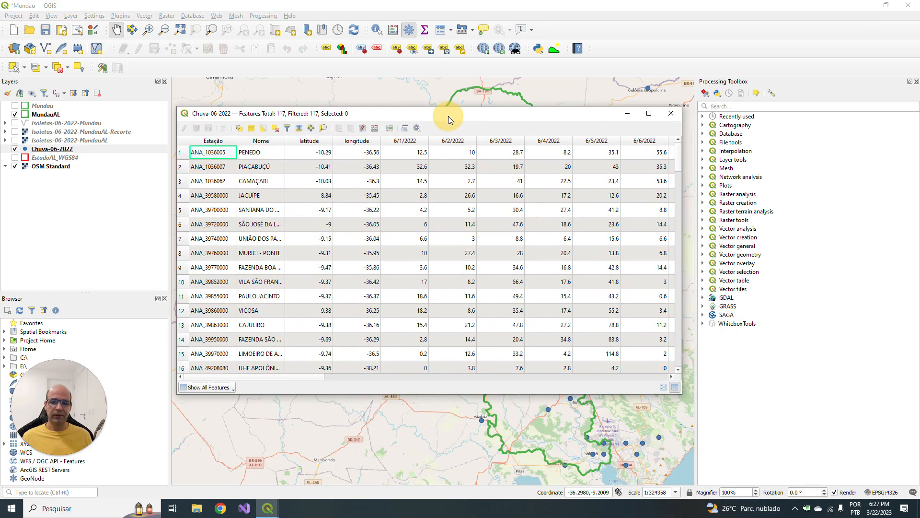
pyautogui.click(187, 153)
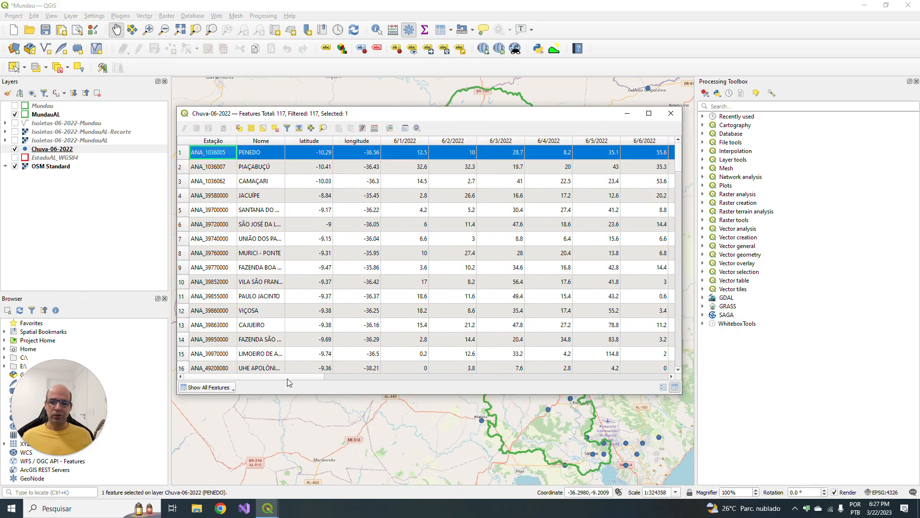
pyautogui.moveTo(290, 377); pyautogui.dragTo(671, 377)
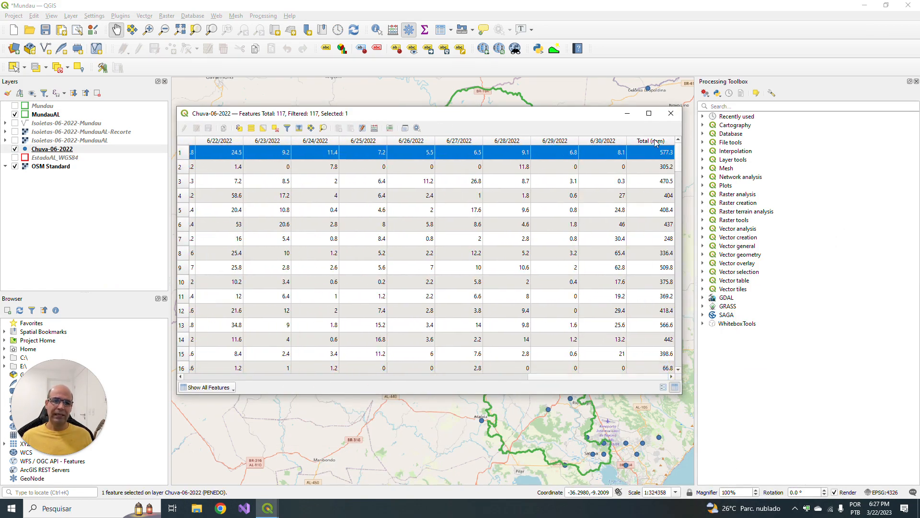
pyautogui.click(658, 165)
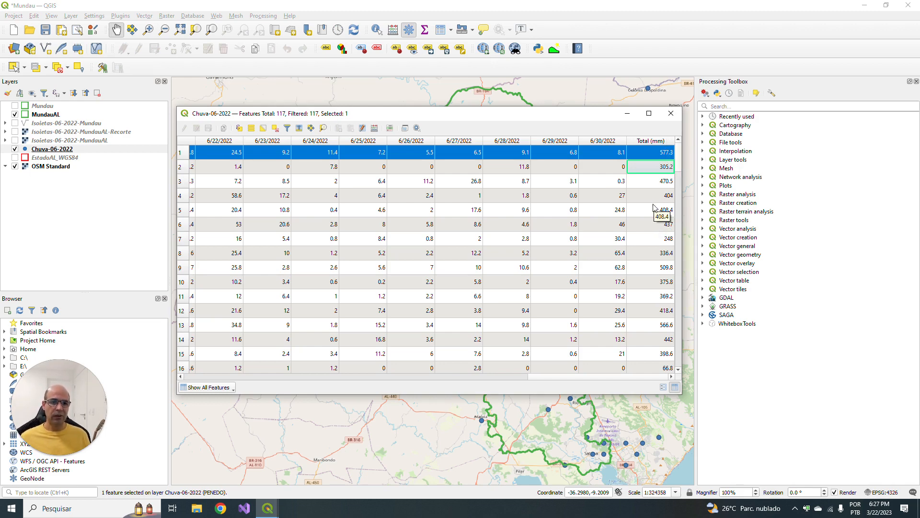
pyautogui.click(671, 114)
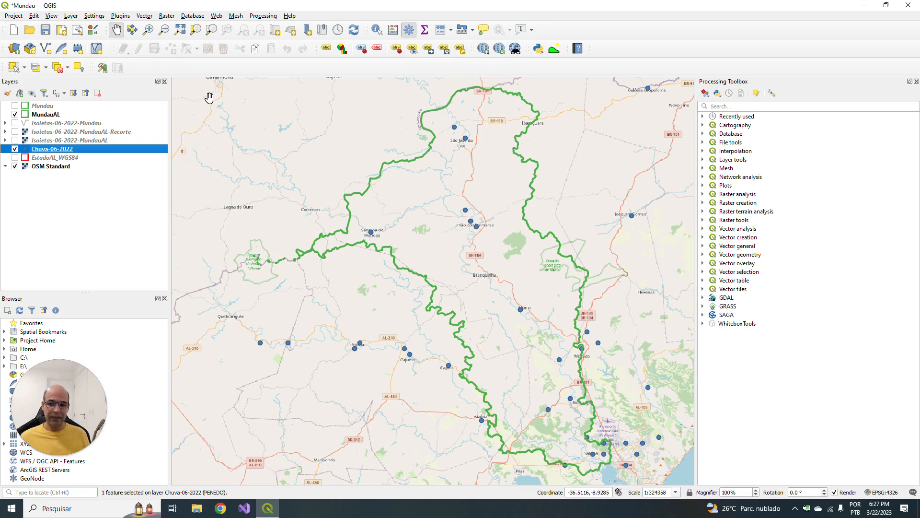
# - Set up Voronoi Polygons for the Chuva-06-2022 points with 0% buffer, saving the output as shapefile Thiessen in the Vetores folder
pyautogui.click(148, 18)
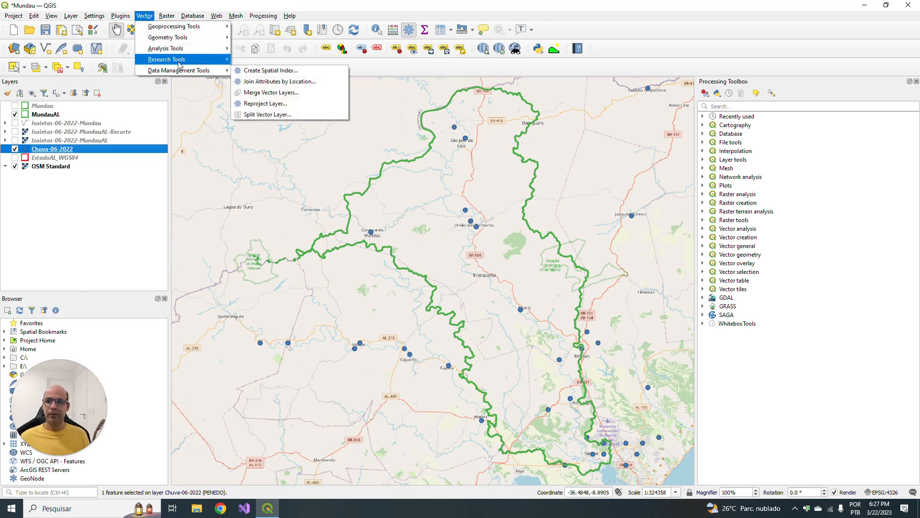
pyautogui.moveTo(185, 42)
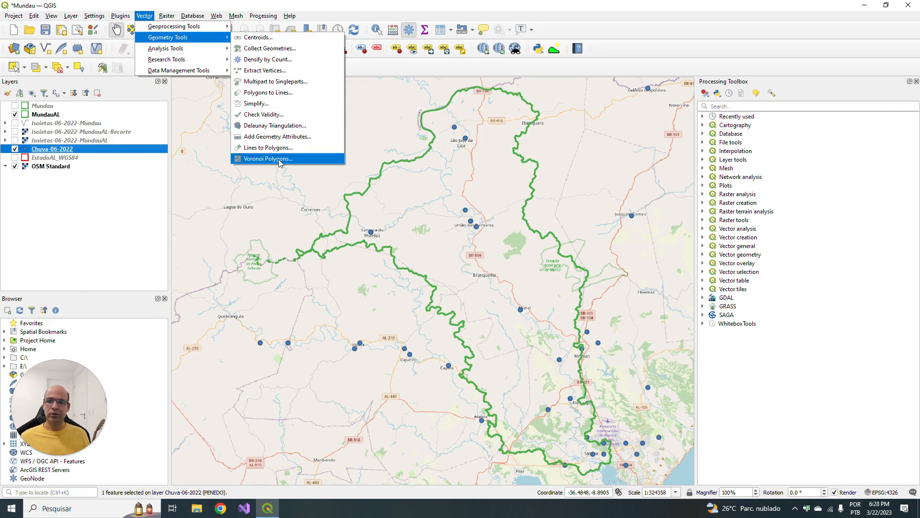
pyautogui.click(254, 161)
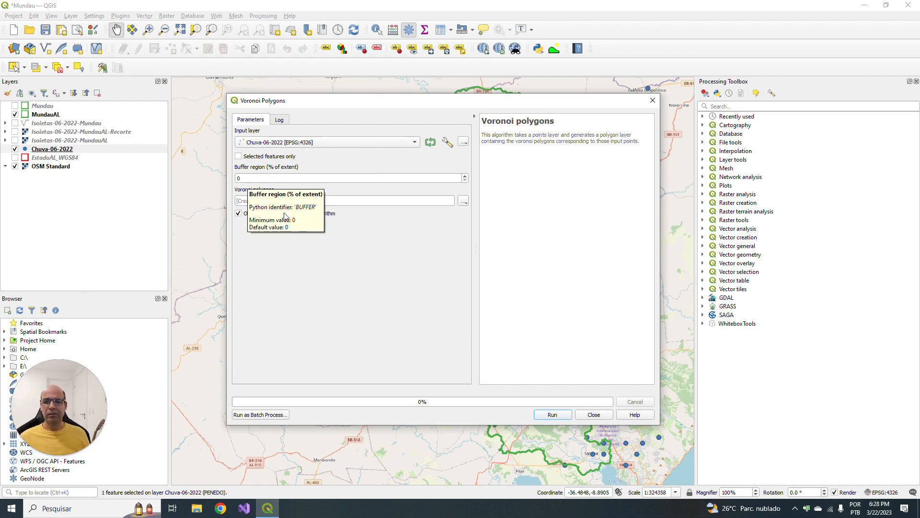
pyautogui.click(463, 200)
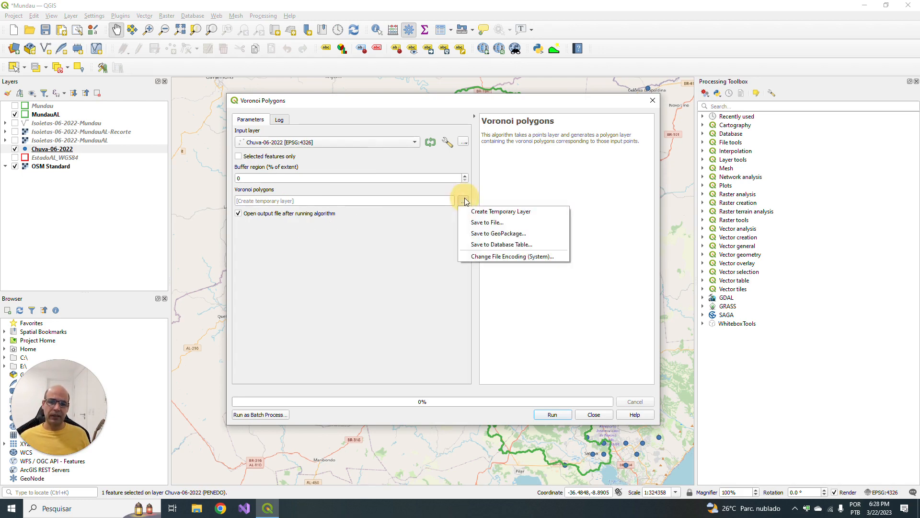
pyautogui.click(496, 224)
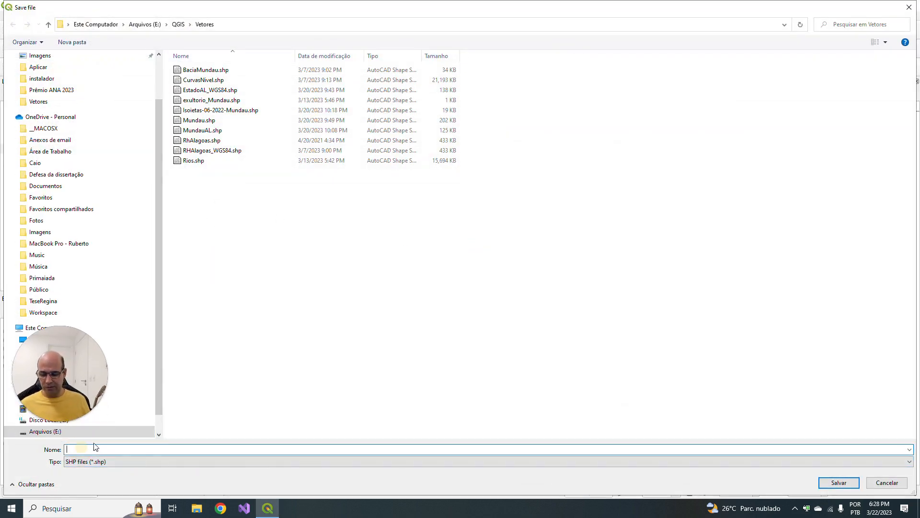
pyautogui.write('Th')
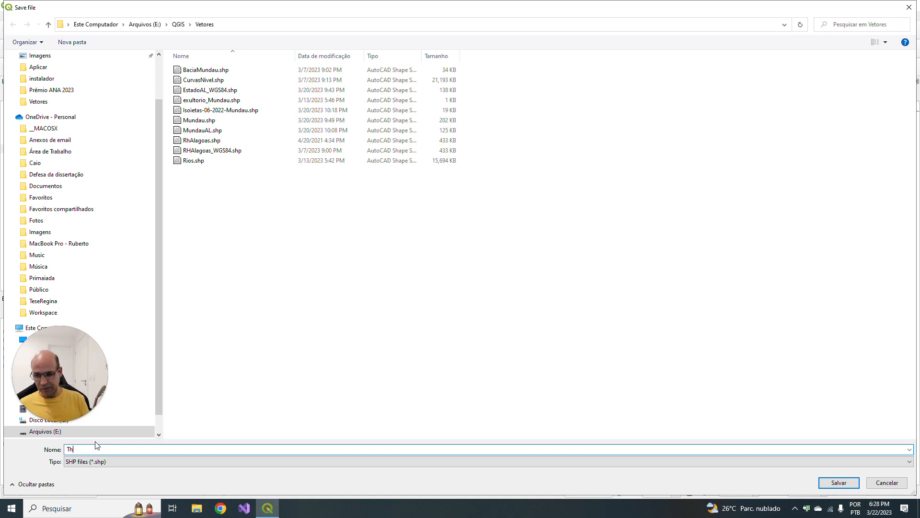
pyautogui.write('ie')
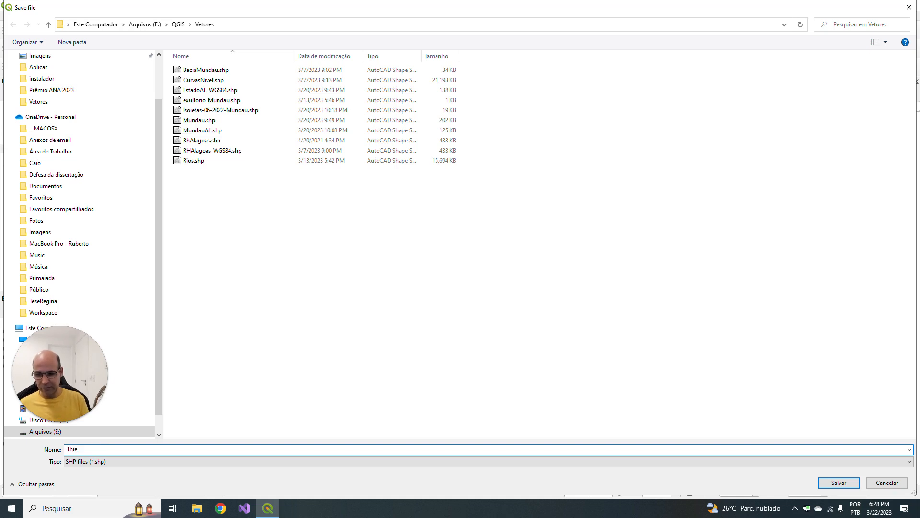
pyautogui.write('ssen')
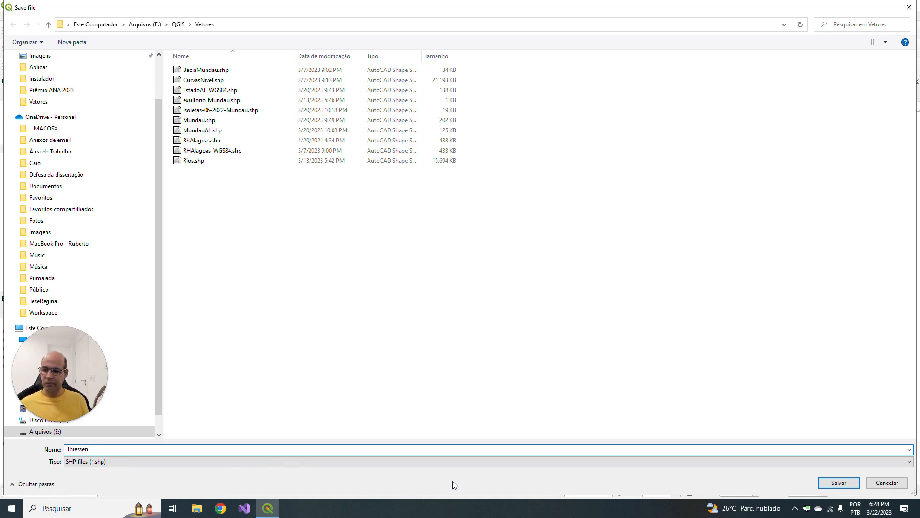
pyautogui.click(838, 483)
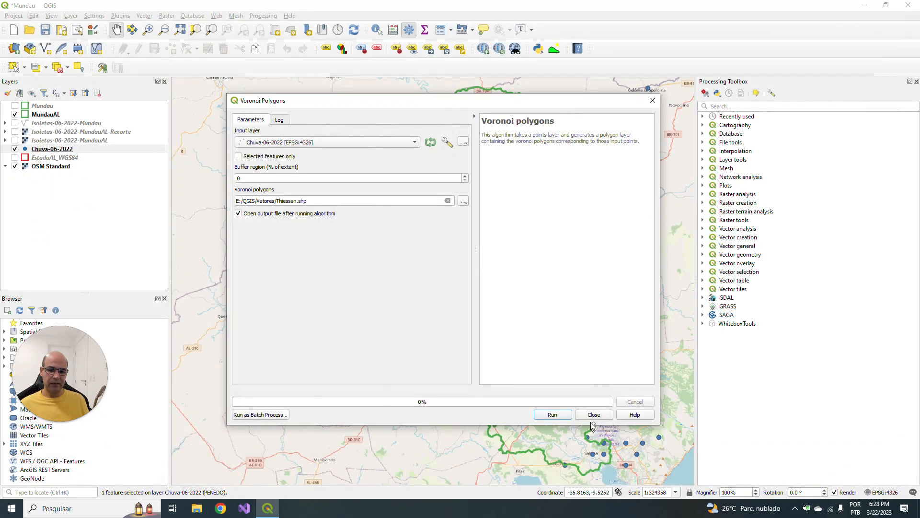
# - Run the Voronoi Polygons tool and place the Chuva-06-2022 layer above the new Thiessen layer
pyautogui.click(556, 415)
pyautogui.click(651, 100)
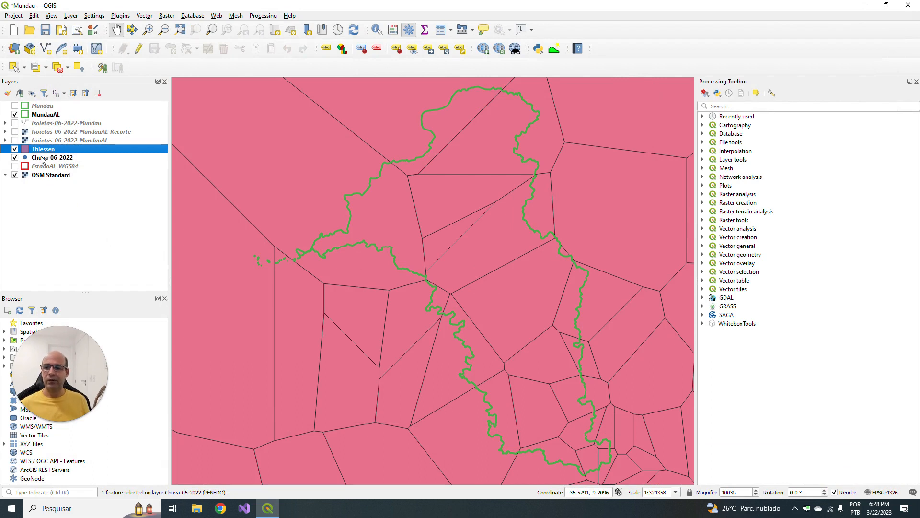
pyautogui.moveTo(48, 158); pyautogui.dragTo(42, 151)
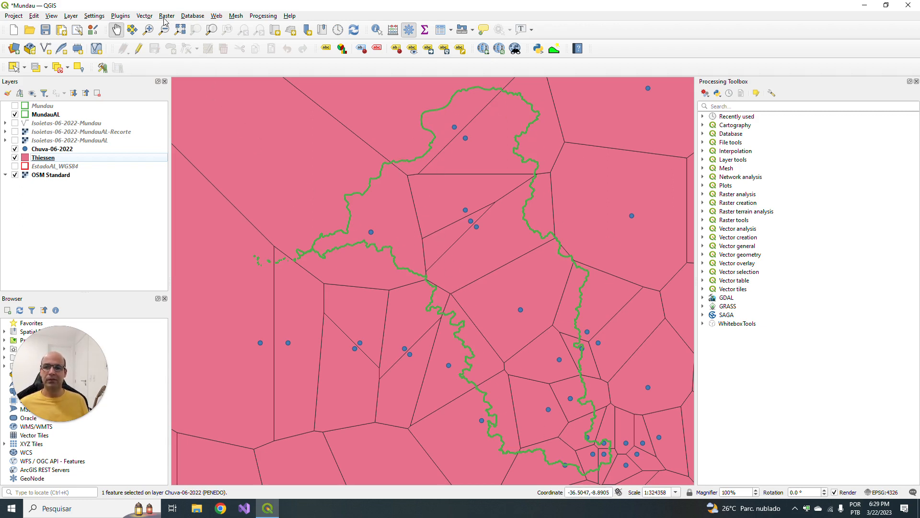
# - Set up the Clip geoprocessing tool with Thiessen as the input layer and MundauAL as the overlay layer
pyautogui.click(145, 16)
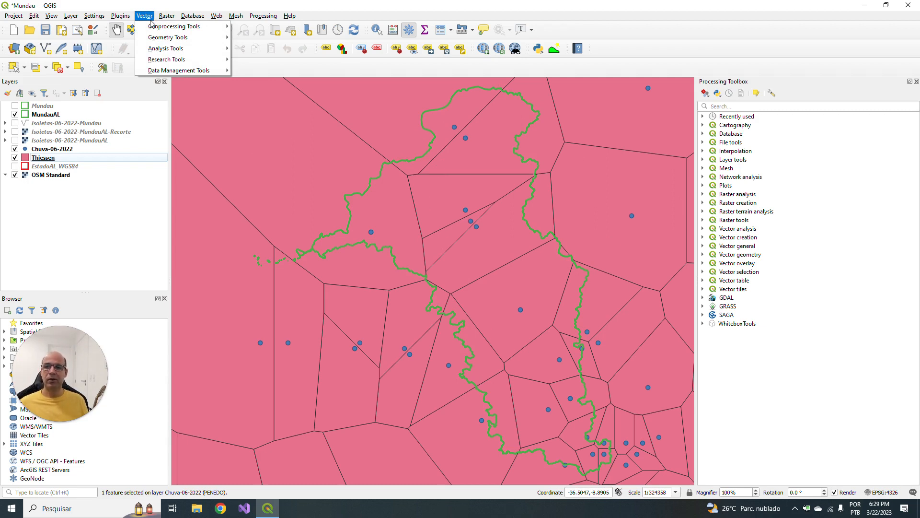
pyautogui.moveTo(153, 29)
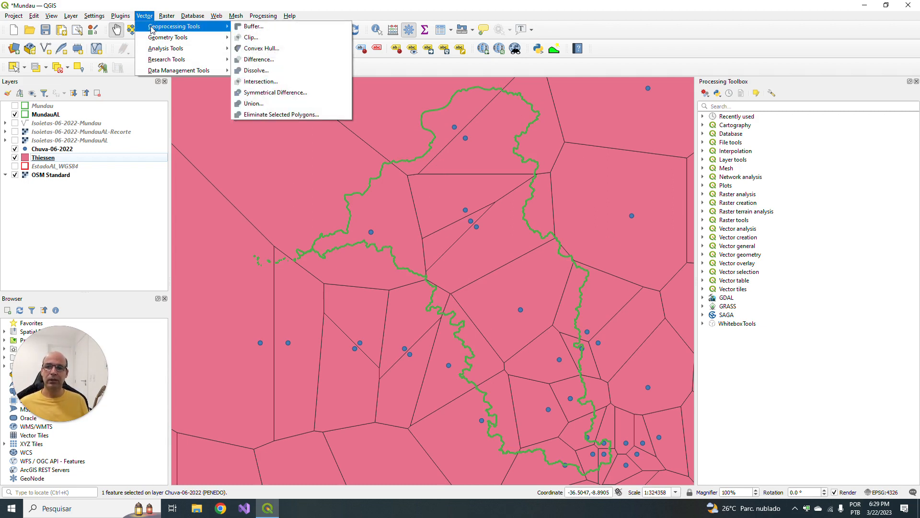
pyautogui.click(268, 42)
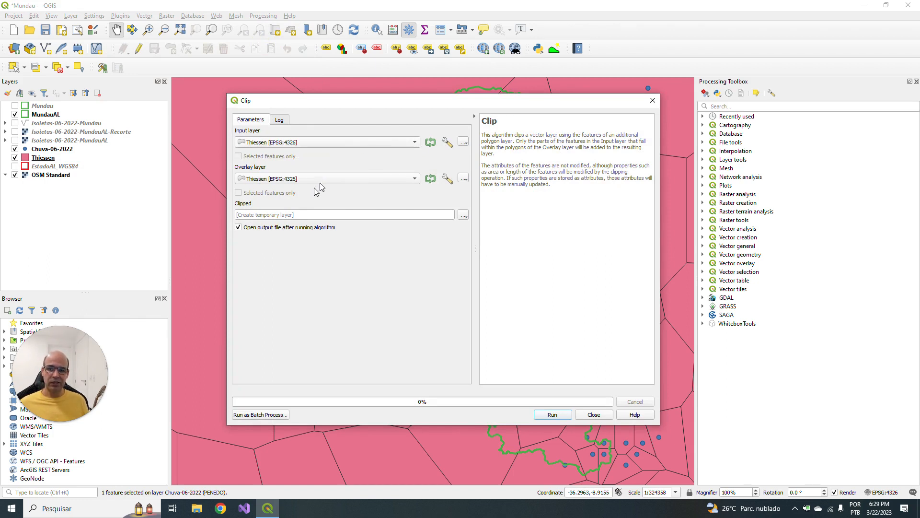
pyautogui.click(380, 178)
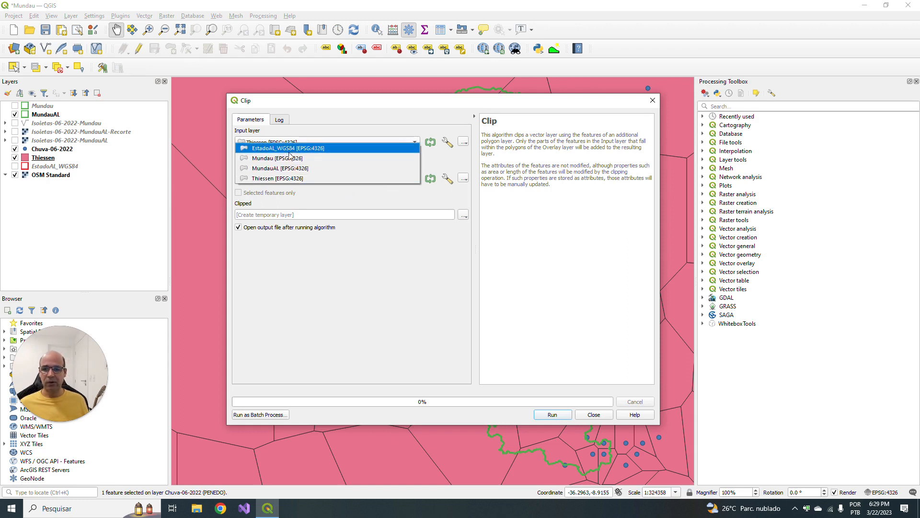
pyautogui.click(290, 170)
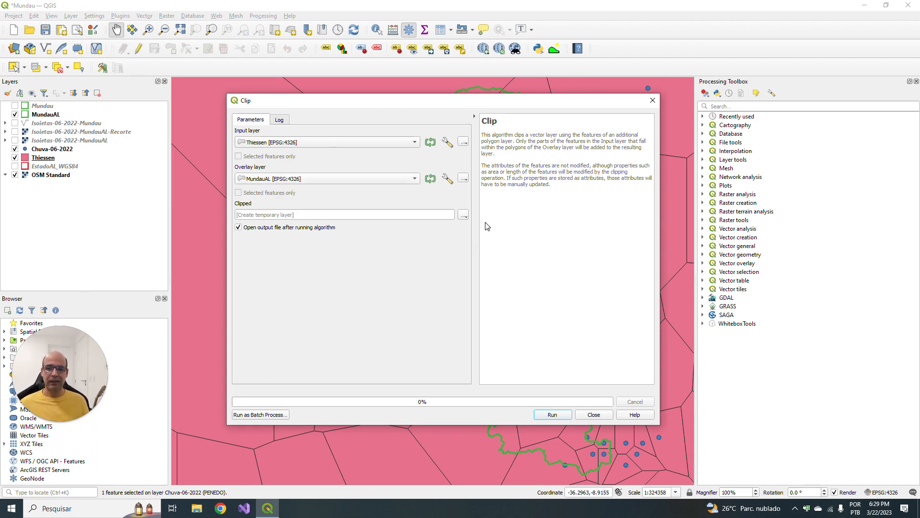
# - Set the clipped output to a shapefile named ThiessenMundauAL in the Vetores folder and run the clip
pyautogui.click(464, 215)
pyautogui.click(494, 237)
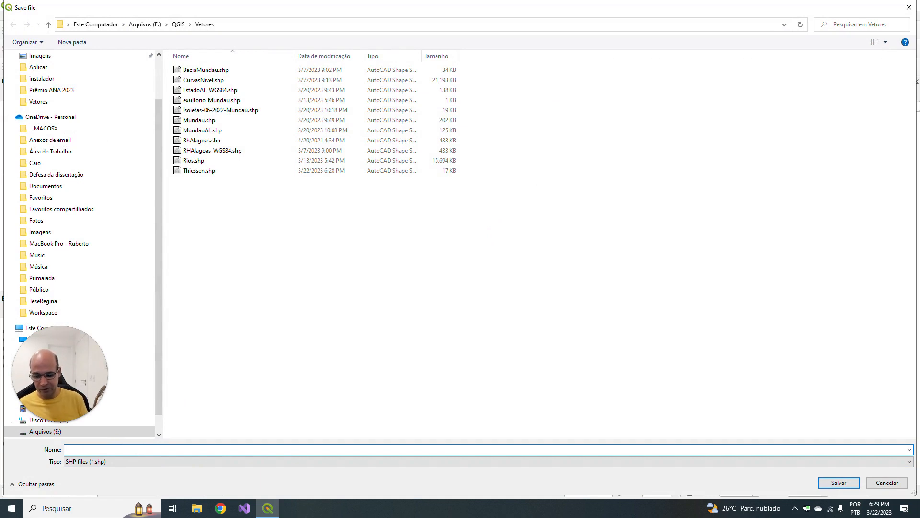
pyautogui.write('Thie')
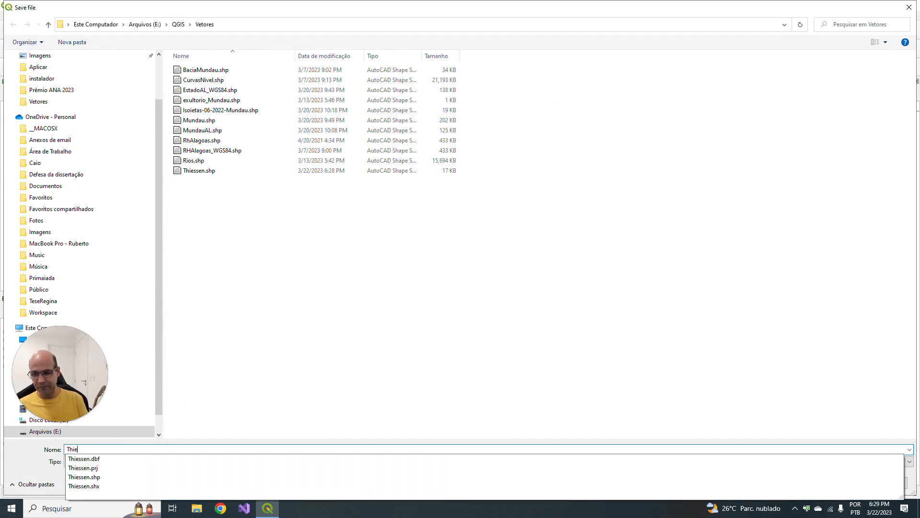
pyautogui.write('see')
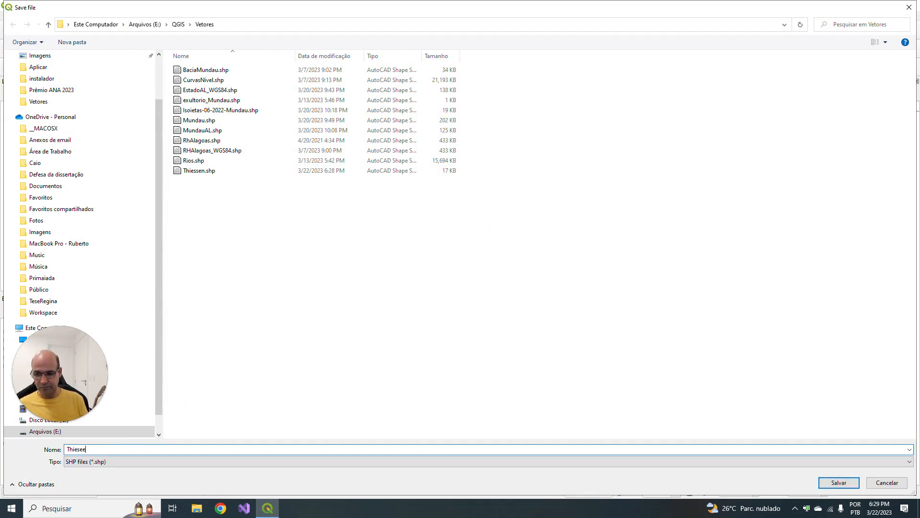
pyautogui.press('BackSpace')
pyautogui.press('BackSpace')
pyautogui.write('sen')
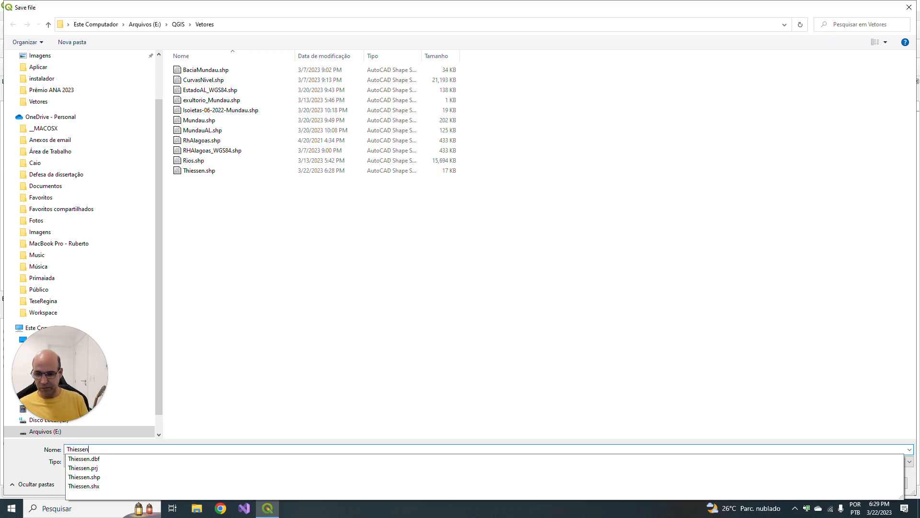
pyautogui.write('MundauAL')
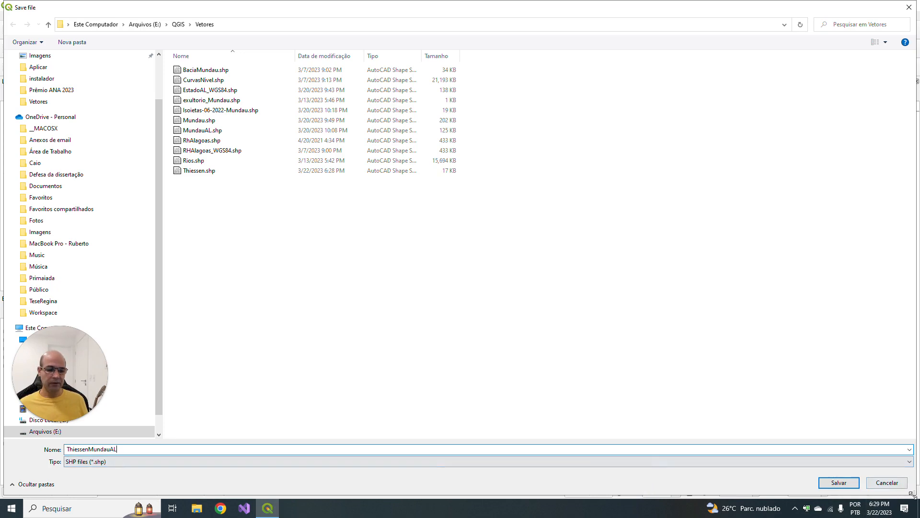
pyautogui.click(839, 483)
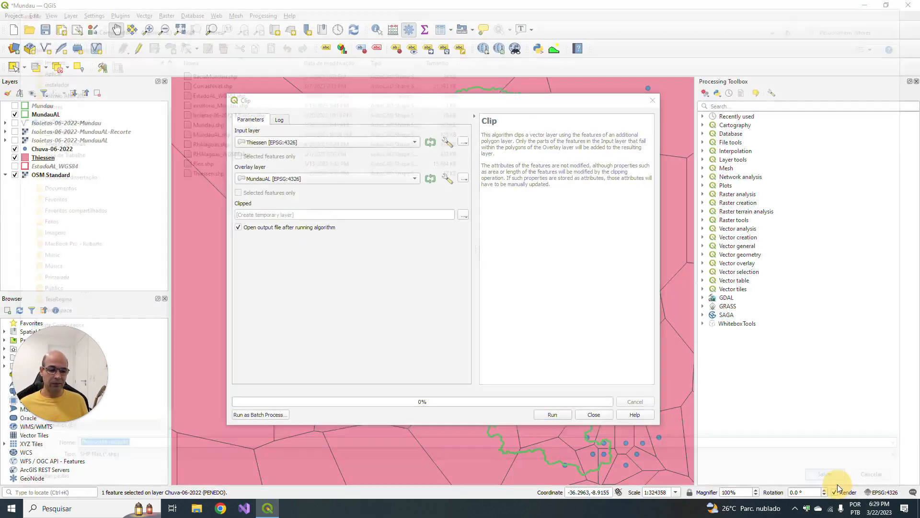
pyautogui.click(562, 415)
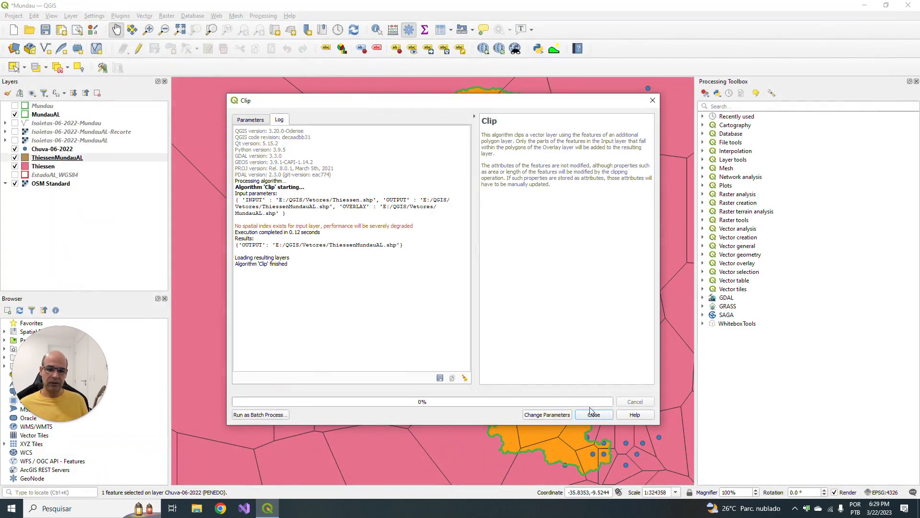
pyautogui.click(594, 414)
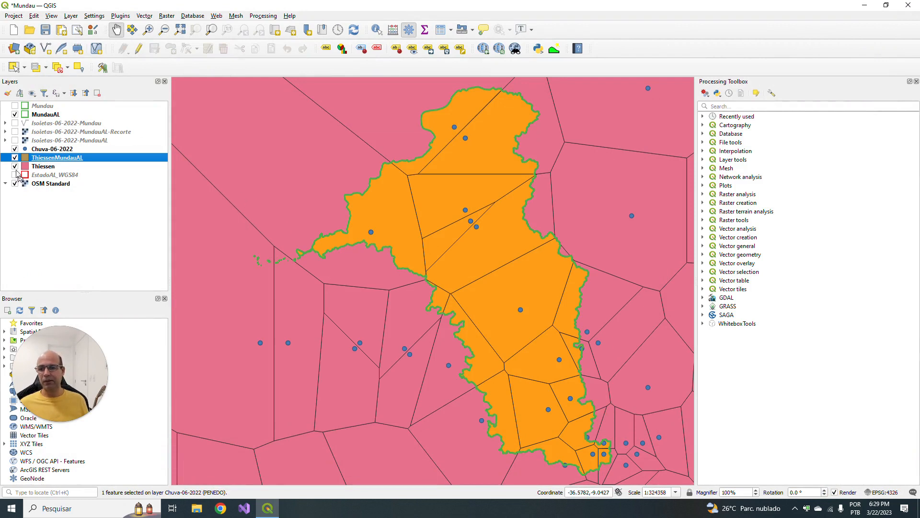
# - Remove the unclipped Thiessen layer from the project
pyautogui.rightClick(37, 172)
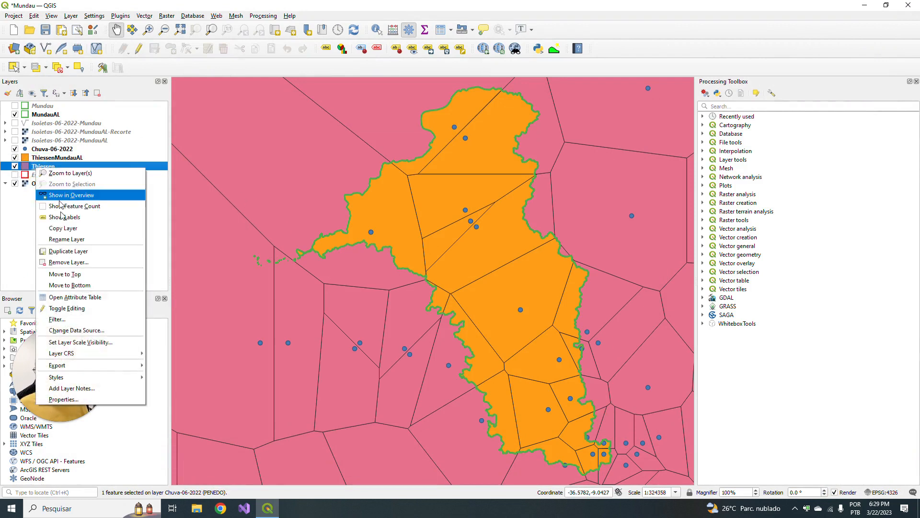
pyautogui.click(70, 265)
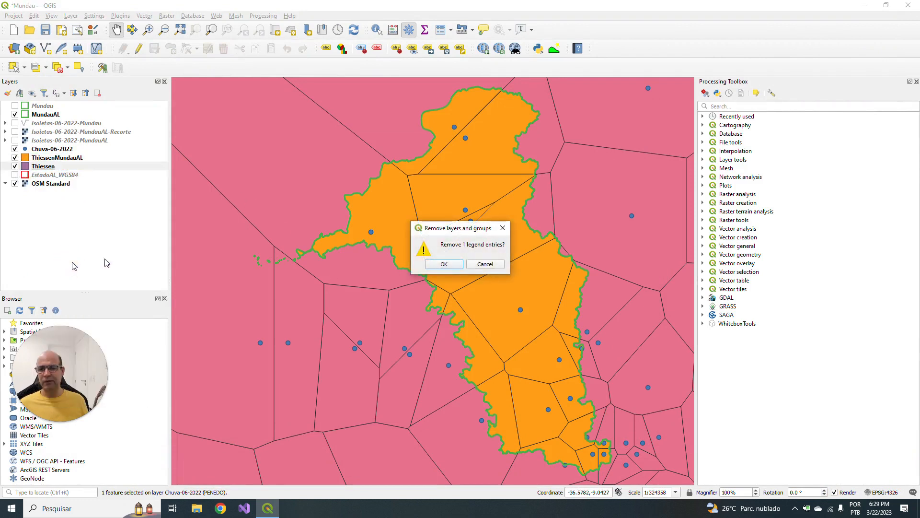
pyautogui.click(444, 265)
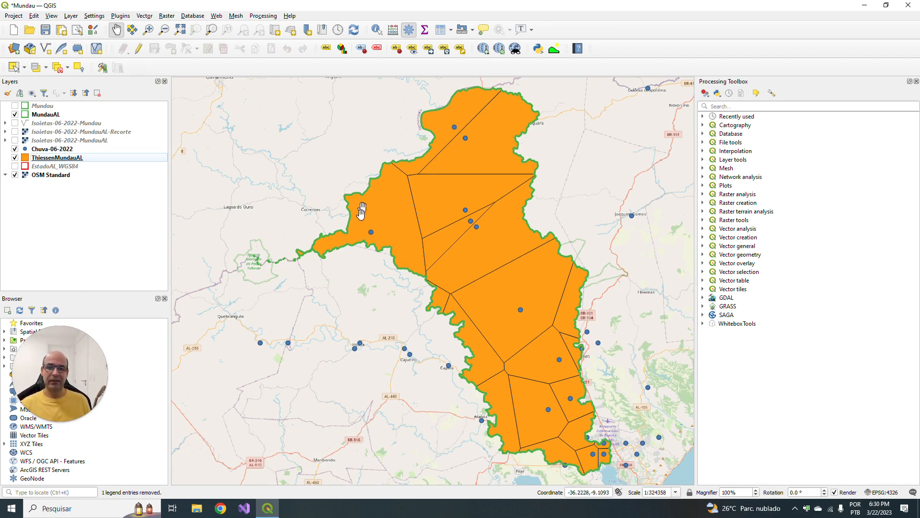
# - Open the ThiessenMundauAL attribute table and examine the daily June 2022 rainfall and Total (mm) columns for all features
pyautogui.rightClick(75, 162)
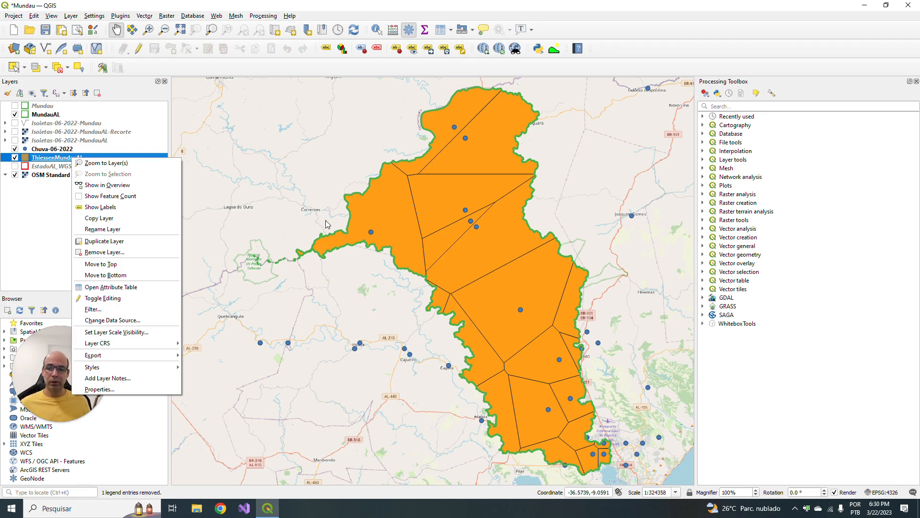
pyautogui.click(111, 287)
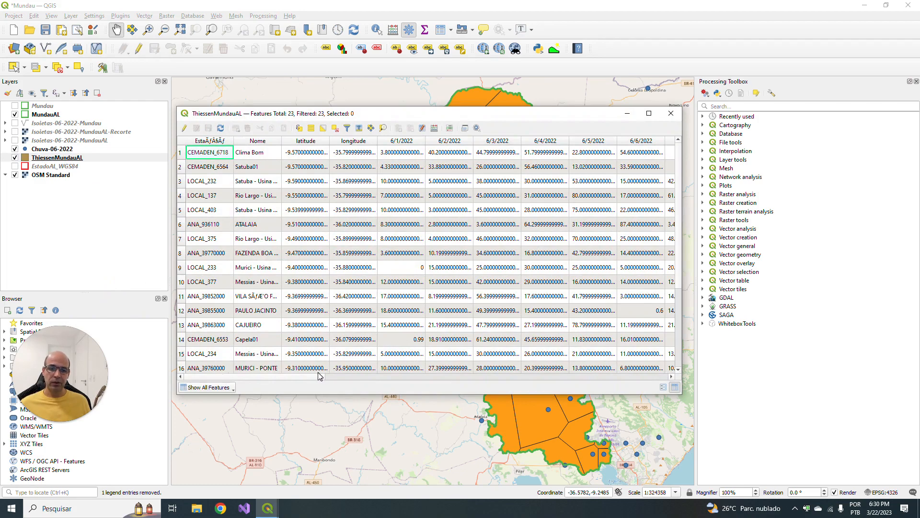
pyautogui.scroll(-3, 321, 336)
pyautogui.moveTo(294, 376); pyautogui.dragTo(670, 373)
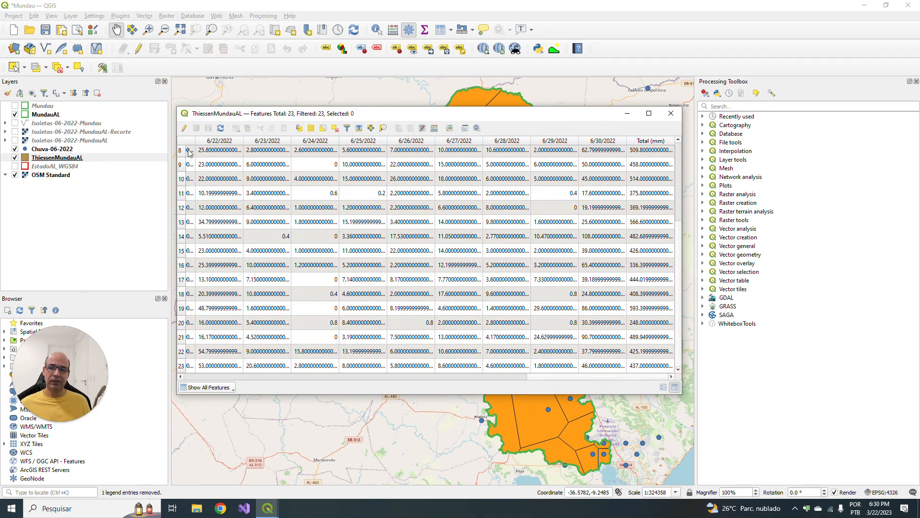
pyautogui.scroll(3, 680, 173)
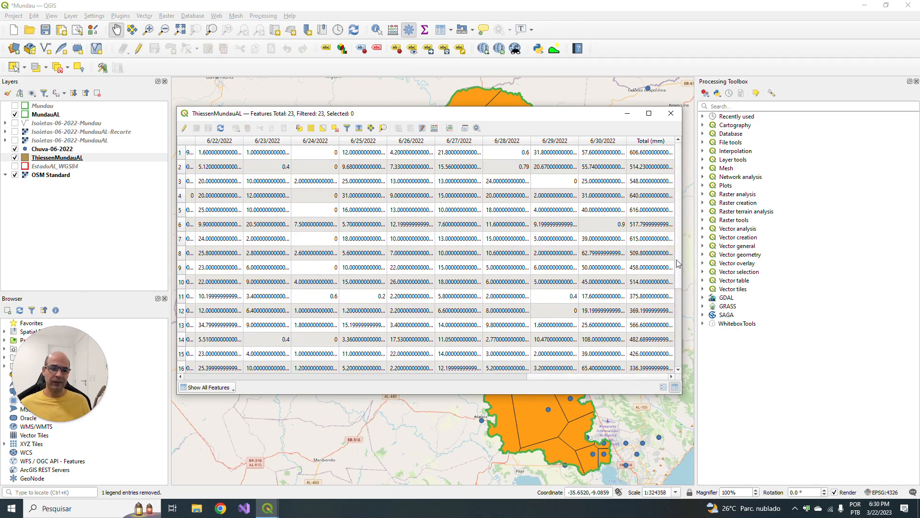
pyautogui.moveTo(678, 263); pyautogui.dragTo(676, 355)
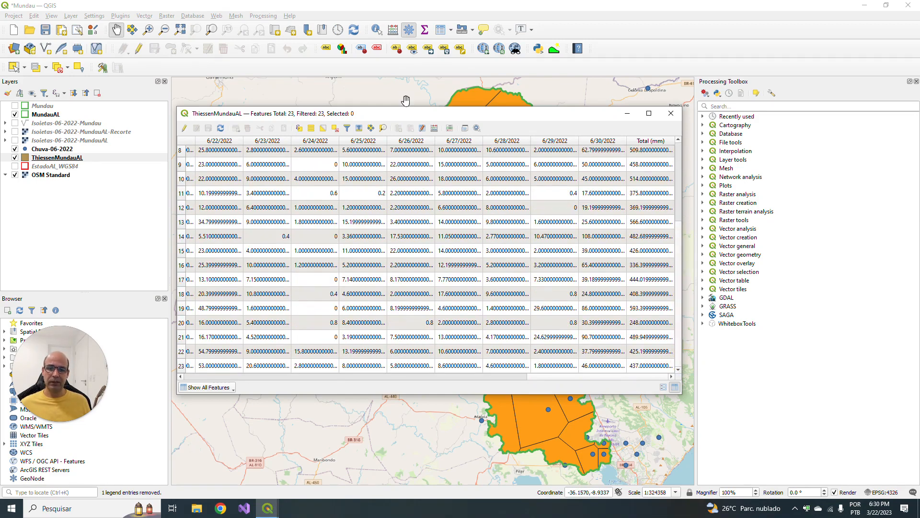
# - Move and narrow the attribute table to uncover the map, and select rows 12 to 16 one by one to locate their polygons
pyautogui.moveTo(421, 117); pyautogui.dragTo(278, 78)
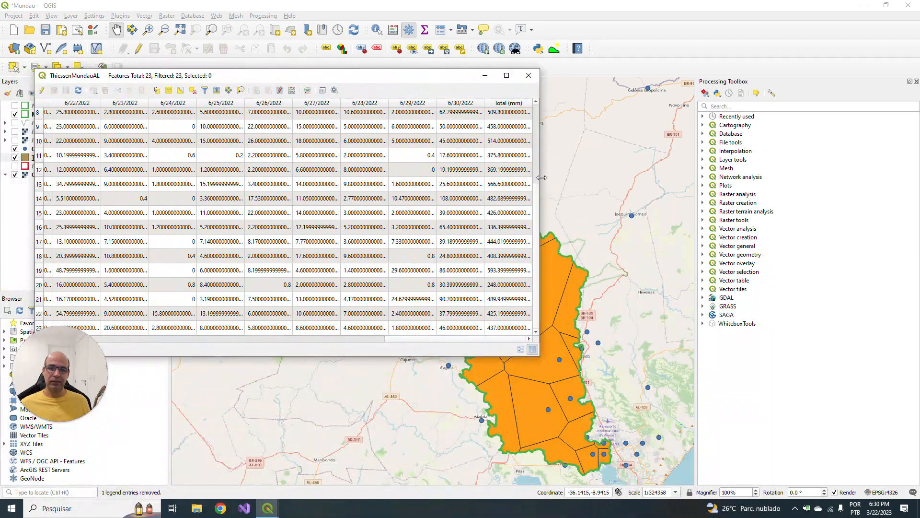
pyautogui.moveTo(540, 179); pyautogui.dragTo(206, 179)
pyautogui.click(39, 170)
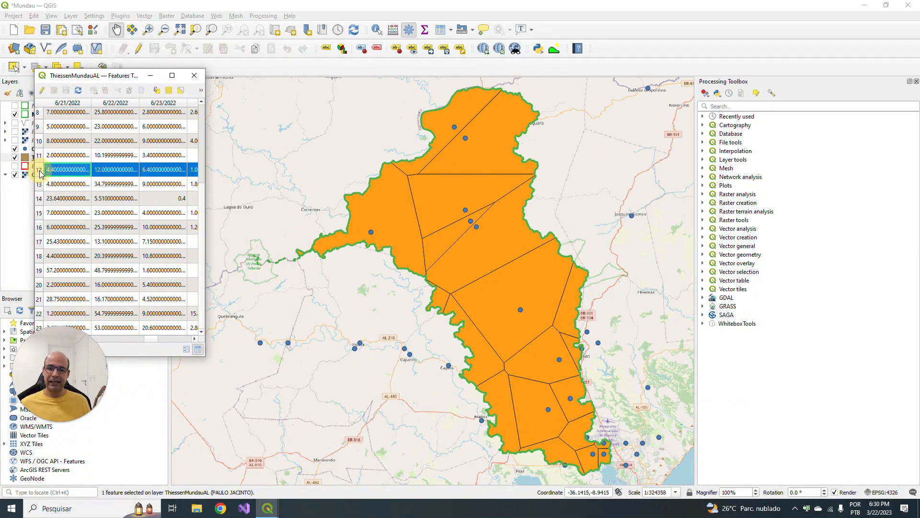
pyautogui.click(40, 184)
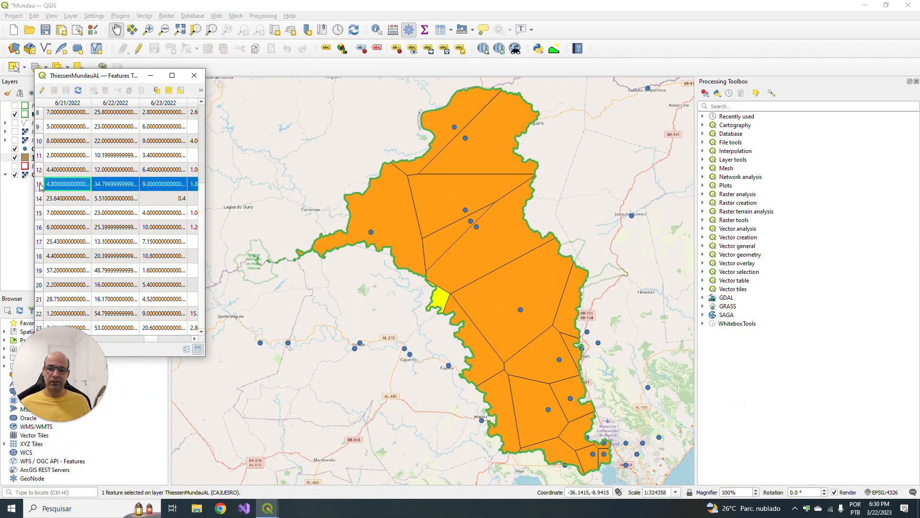
pyautogui.click(40, 198)
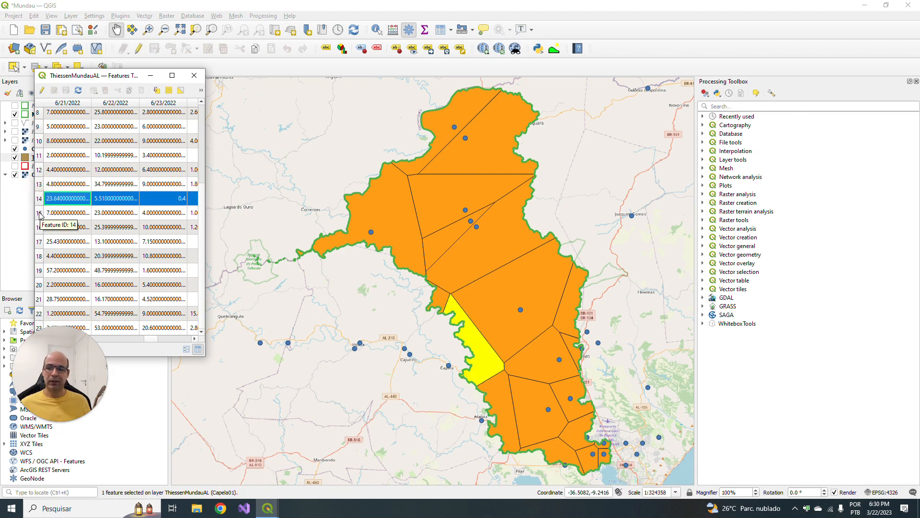
pyautogui.click(39, 214)
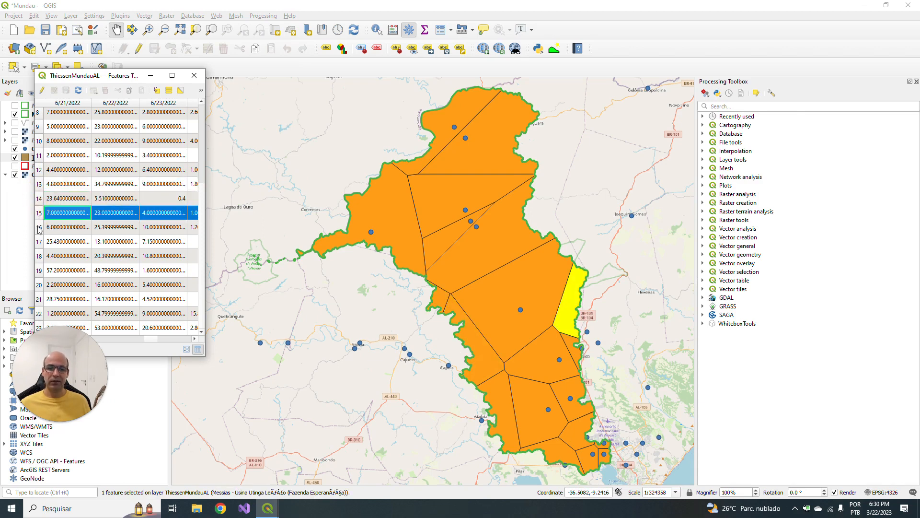
pyautogui.click(39, 228)
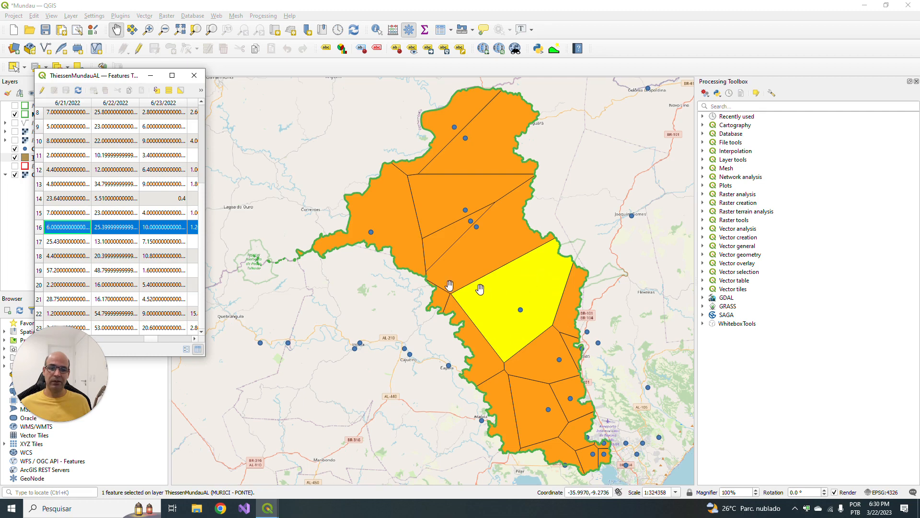
# - Check the Total (mm) rainfall of the selected row 16 polygon and close the attribute table
pyautogui.hscroll(3, 151, 337)
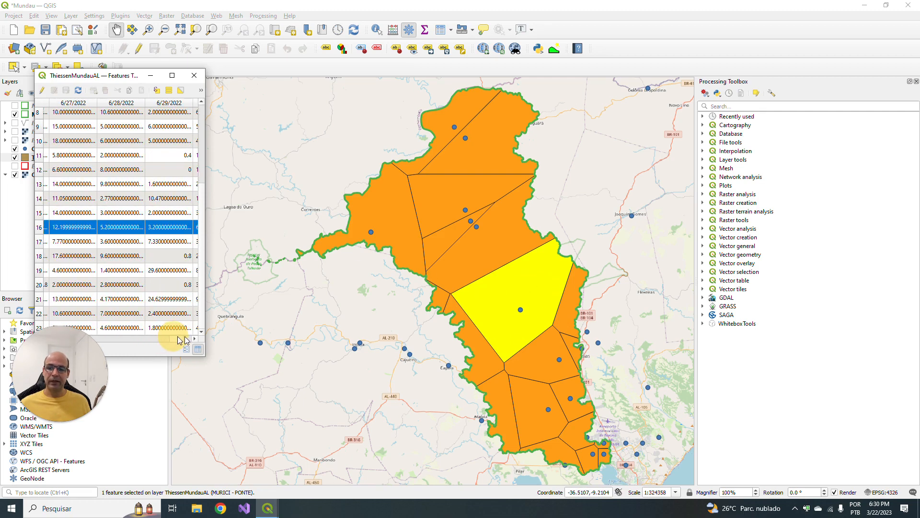
pyautogui.click(161, 230)
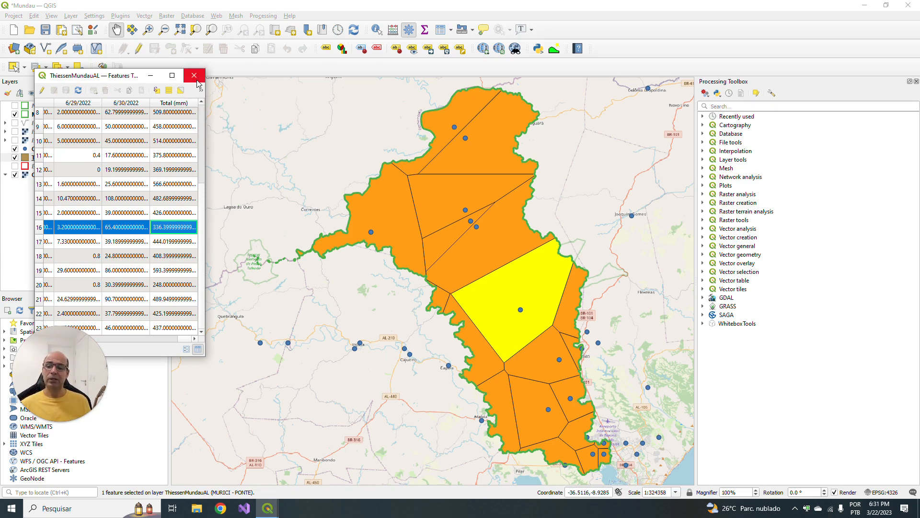
pyautogui.click(199, 81)
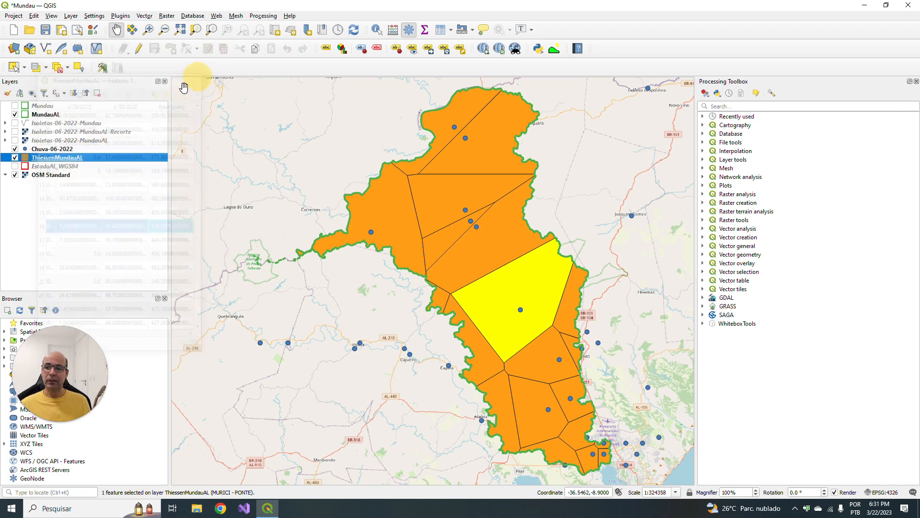
# - Check the coordinate reference system of ThiessenMundauAL in its layer information and close the properties
pyautogui.click(46, 158)
pyautogui.rightClick(46, 160)
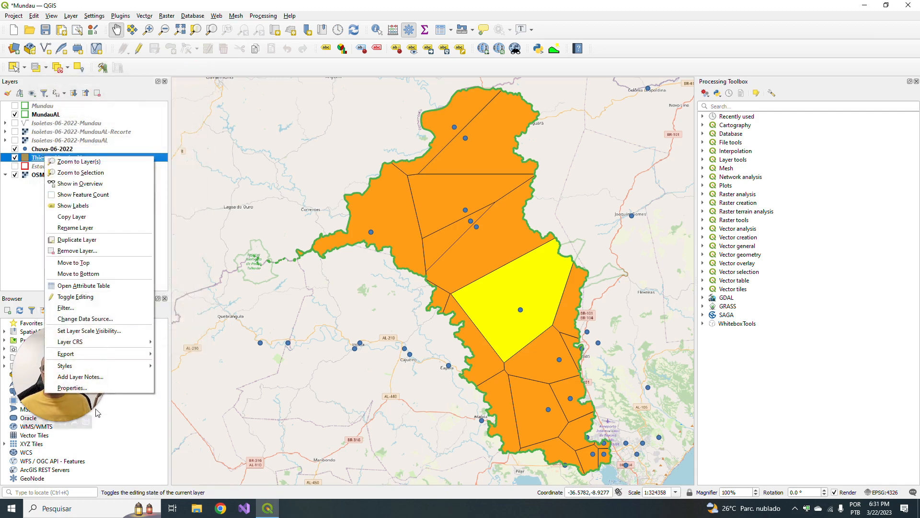
pyautogui.click(72, 387)
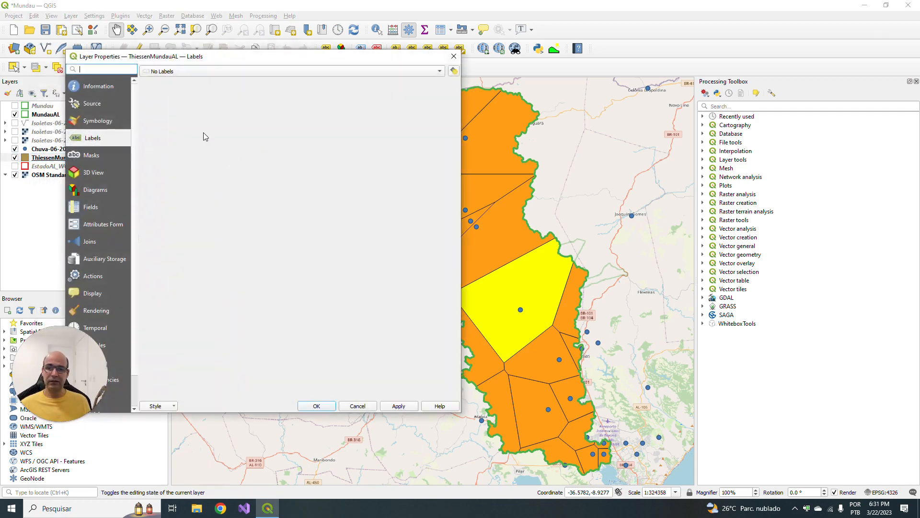
pyautogui.click(105, 89)
pyautogui.scroll(-3, 238, 269)
pyautogui.scroll(3, 238, 269)
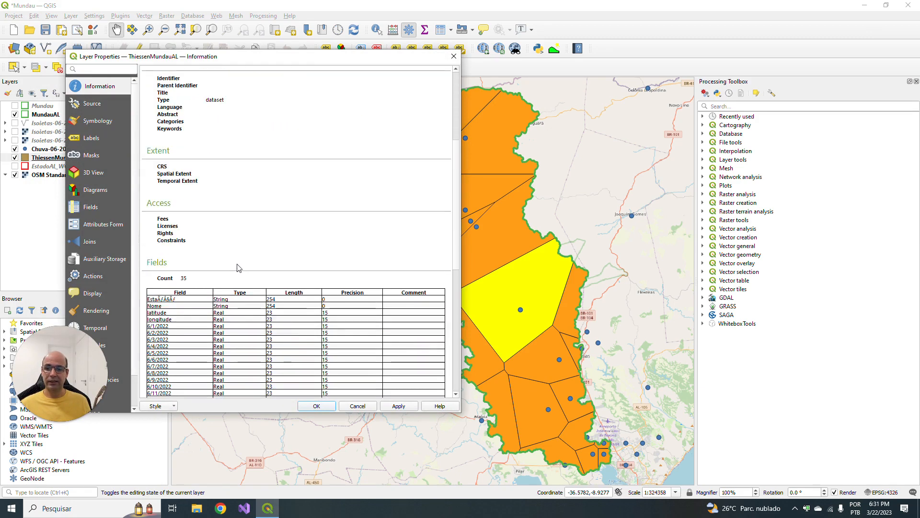
pyautogui.moveTo(193, 178); pyautogui.dragTo(243, 182)
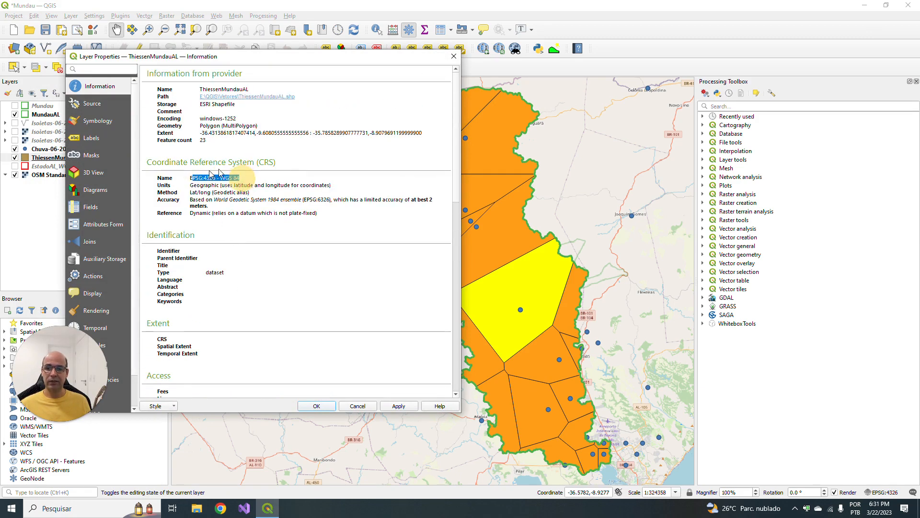
pyautogui.click(453, 56)
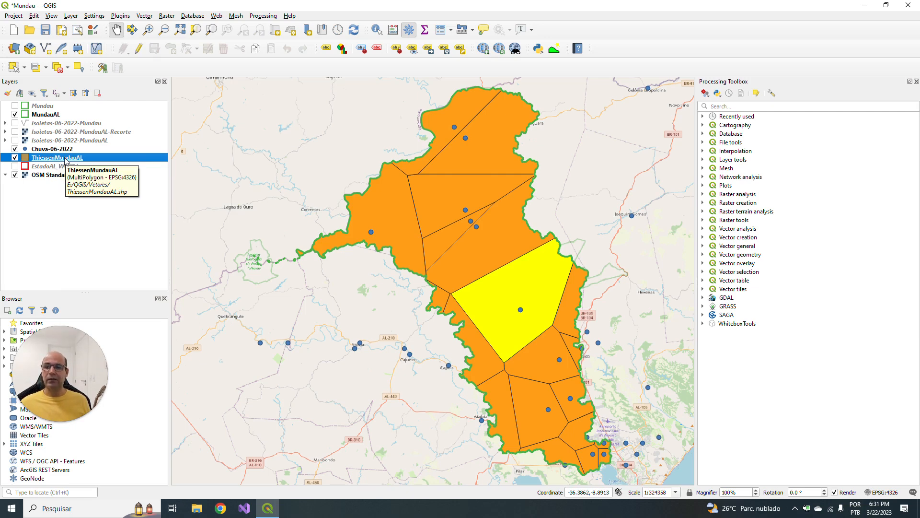
# - Set up the Reproject Layer tool for ThiessenMundauAL with target CRS EPSG:31984 - SIRGAS 2000 / UTM zone 24S
pyautogui.click(144, 16)
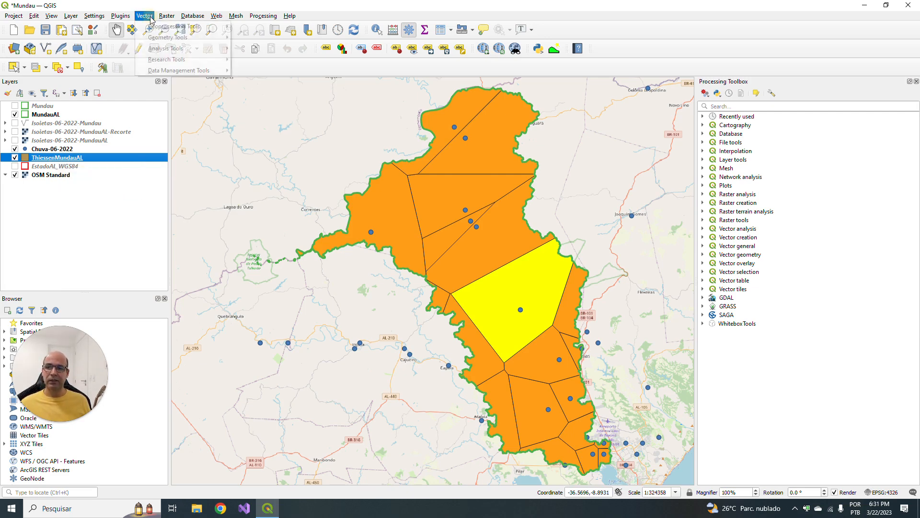
pyautogui.moveTo(171, 72)
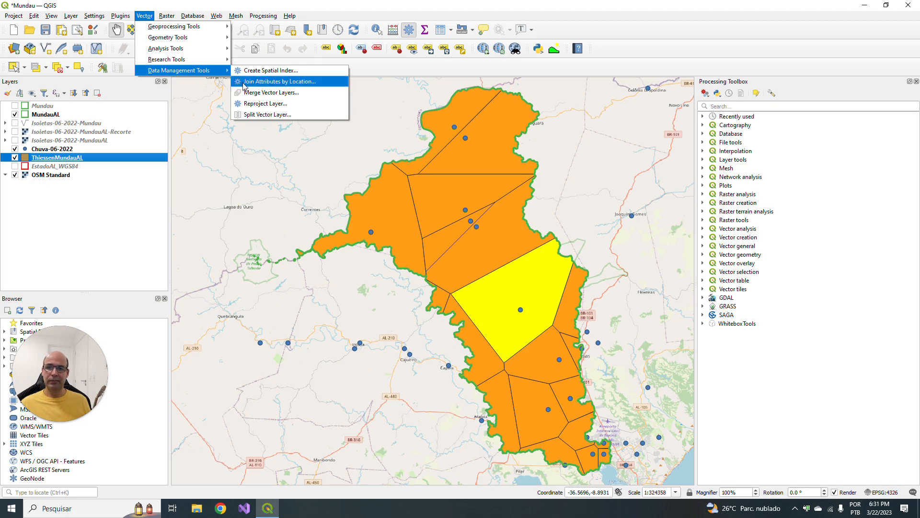
pyautogui.click(274, 106)
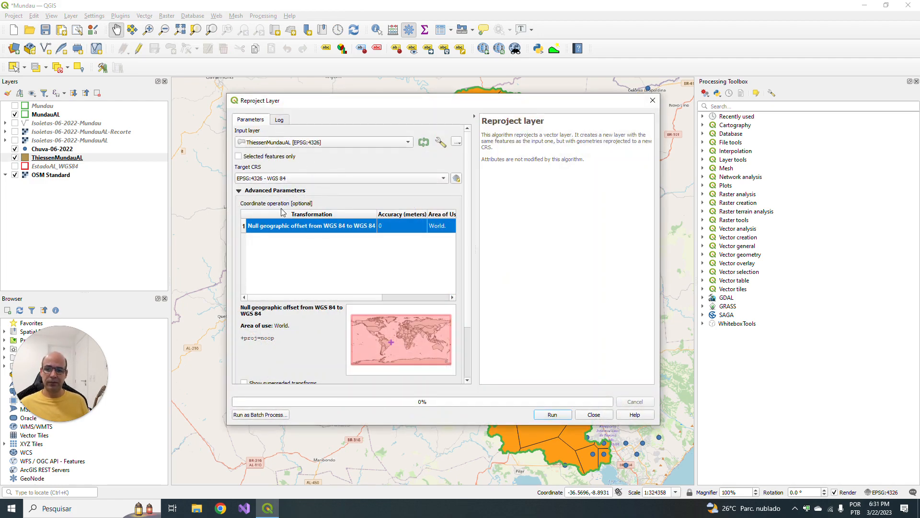
pyautogui.click(293, 179)
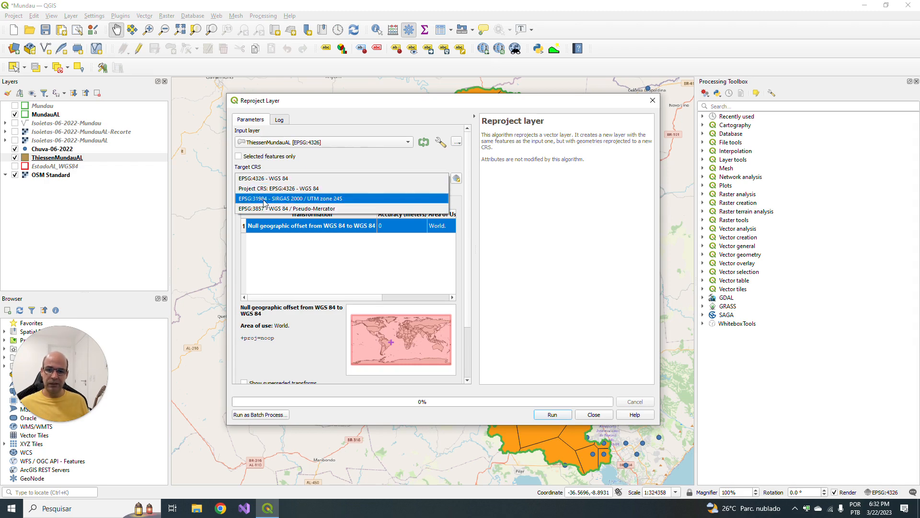
pyautogui.click(313, 205)
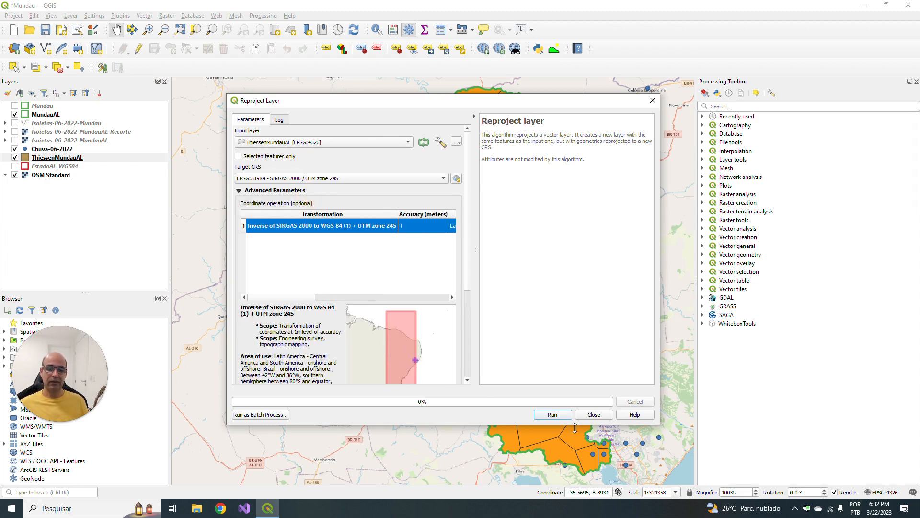
# - Set the reprojected output to ThiessenMundauAL_UTM.shp in the Vetores folder, run the reprojection and close the tool
pyautogui.scroll(-5, 470, 290)
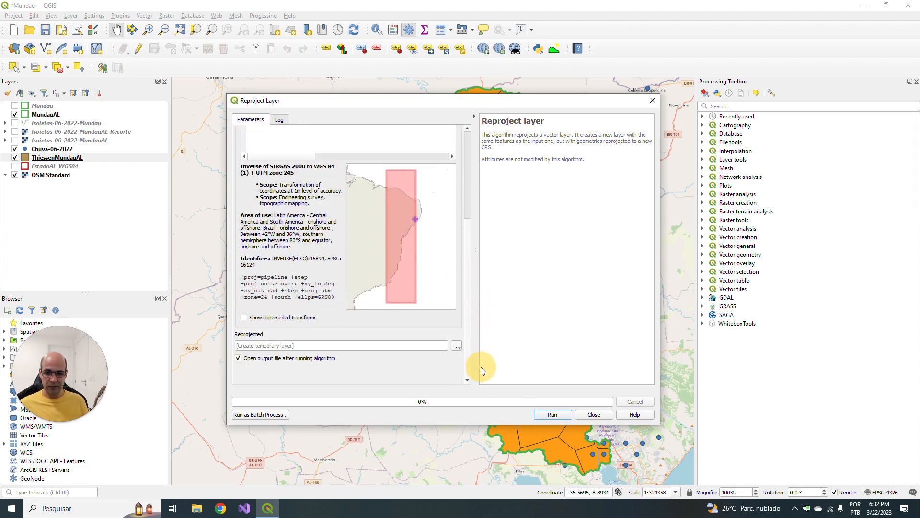
pyautogui.click(460, 346)
pyautogui.click(479, 368)
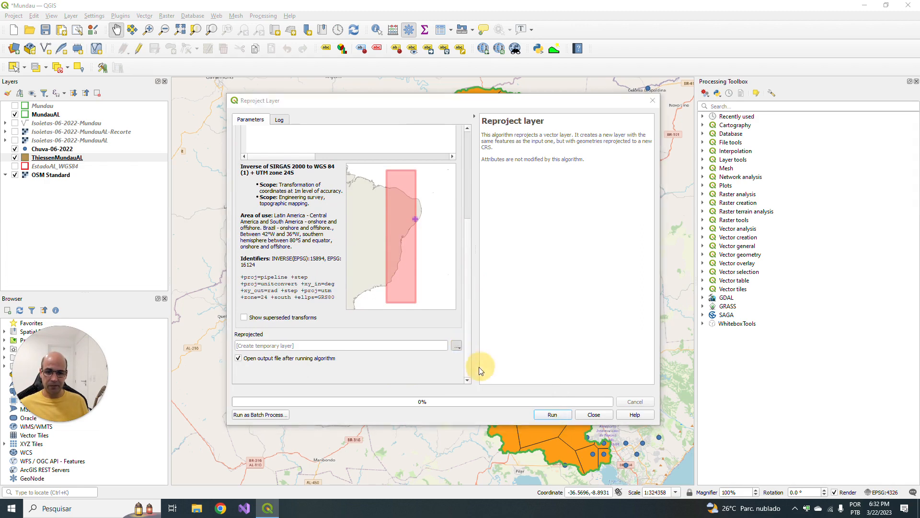
pyautogui.click(201, 180)
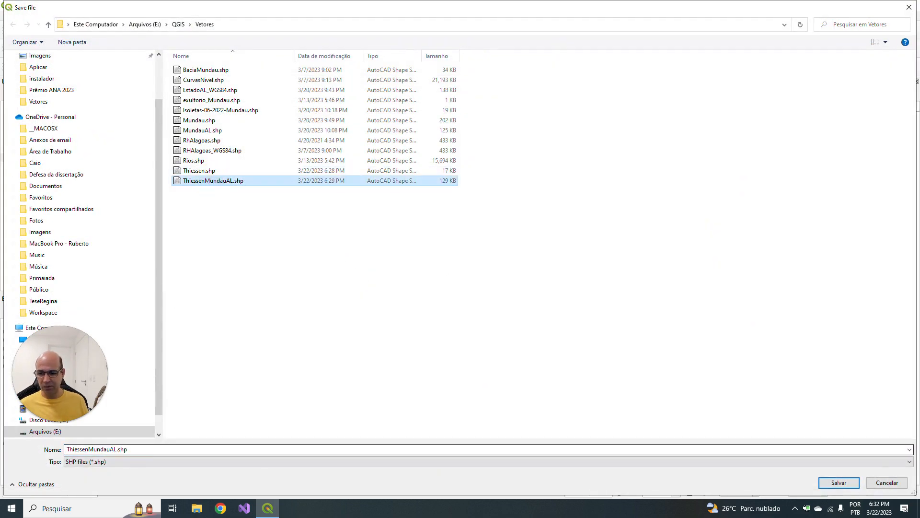
pyautogui.doubleClick(116, 446)
pyautogui.click(118, 449)
pyautogui.write('_')
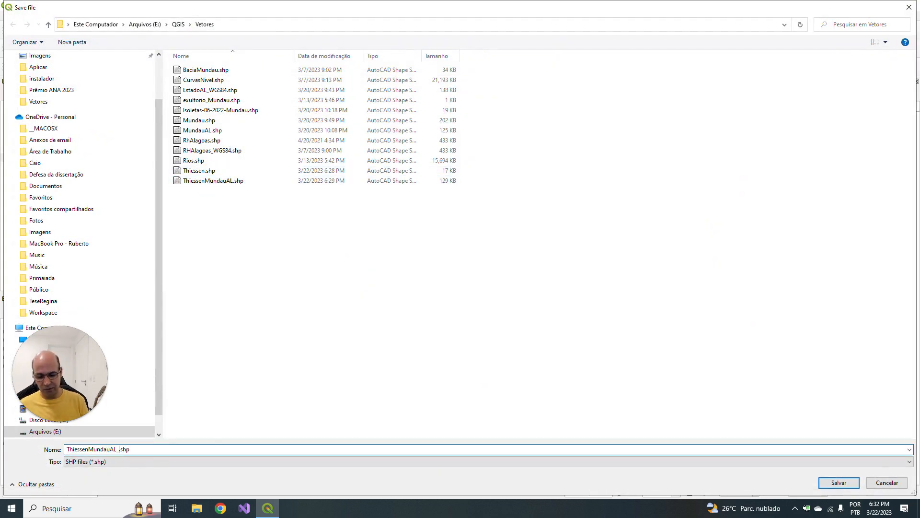
pyautogui.write('UTM')
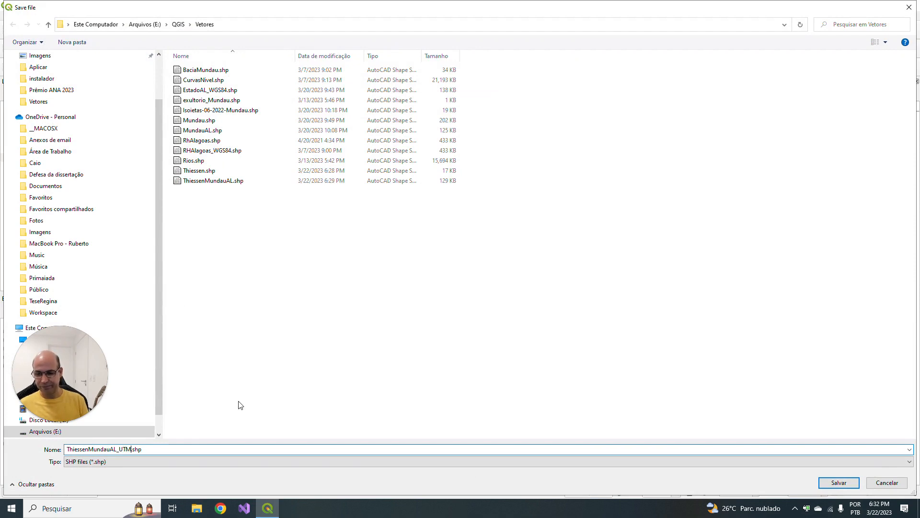
pyautogui.press('Return')
pyautogui.click(556, 415)
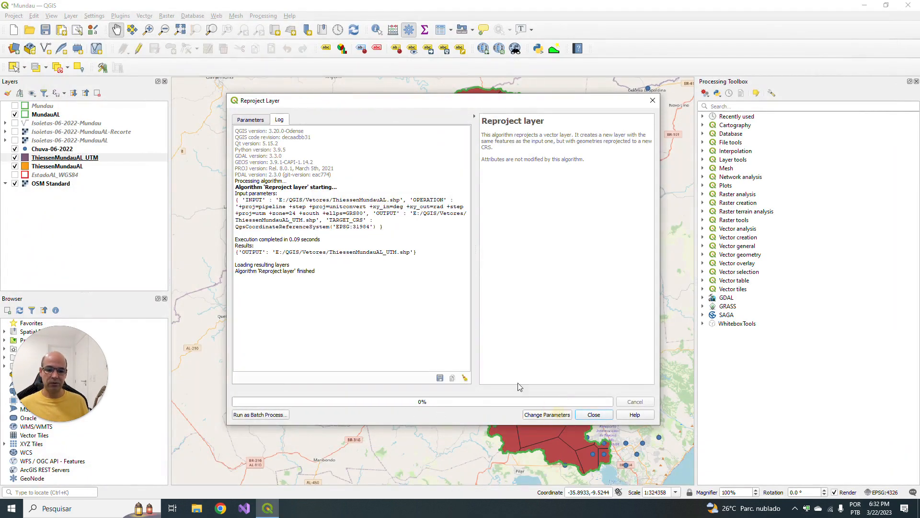
pyautogui.click(594, 415)
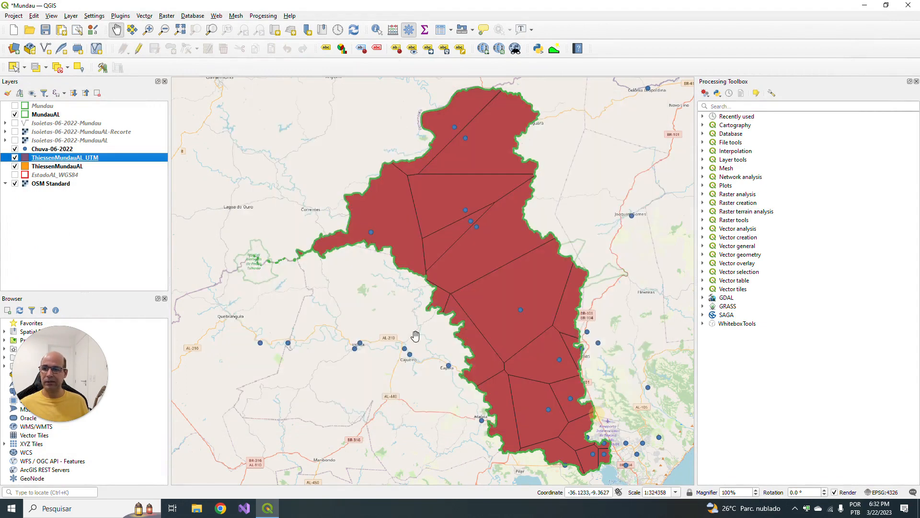
# - Hide the ThiessenMundauAL layer and remove it from the project
pyautogui.rightClick(56, 167)
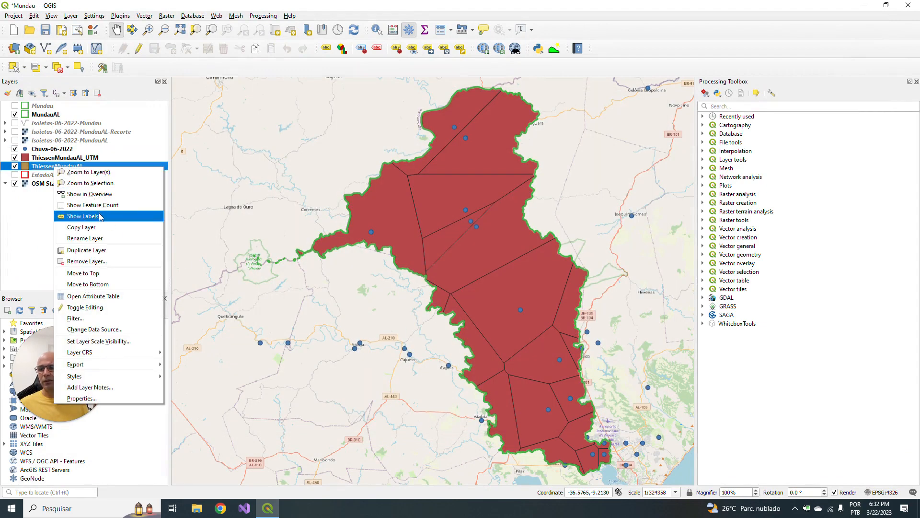
pyautogui.click(15, 166)
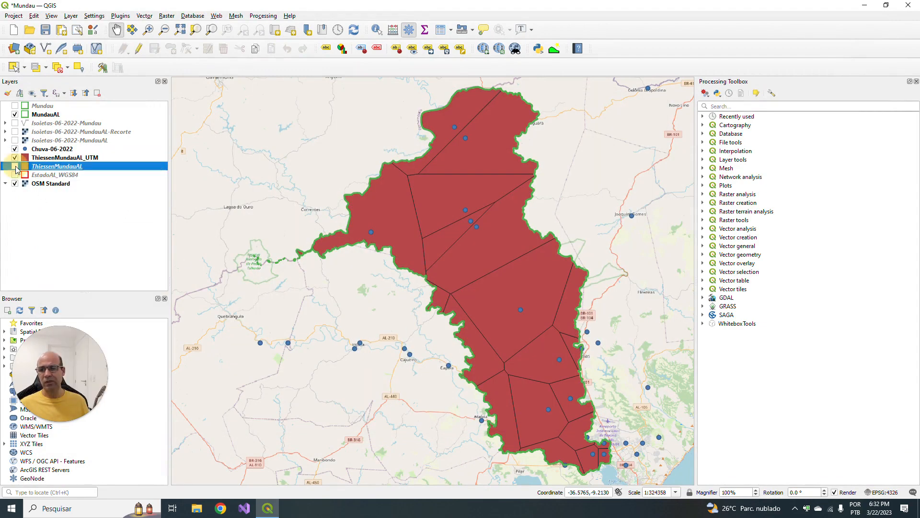
pyautogui.rightClick(56, 166)
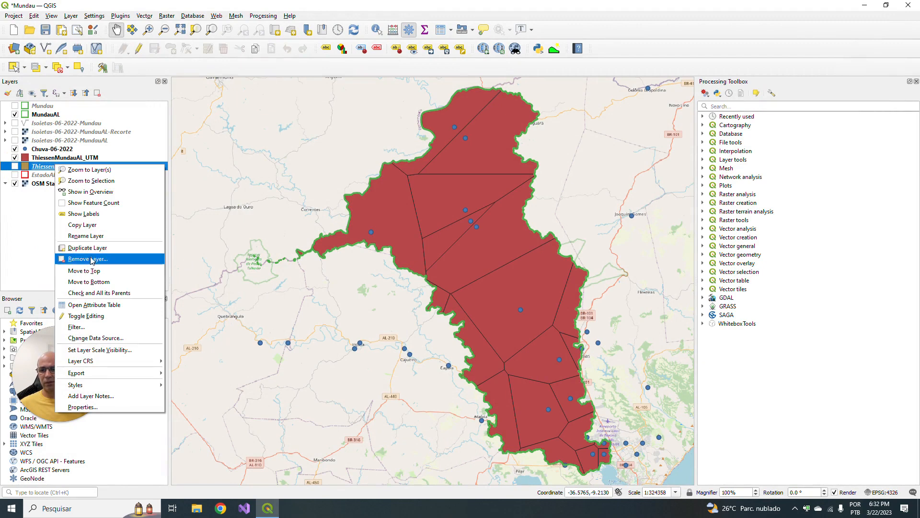
pyautogui.click(92, 259)
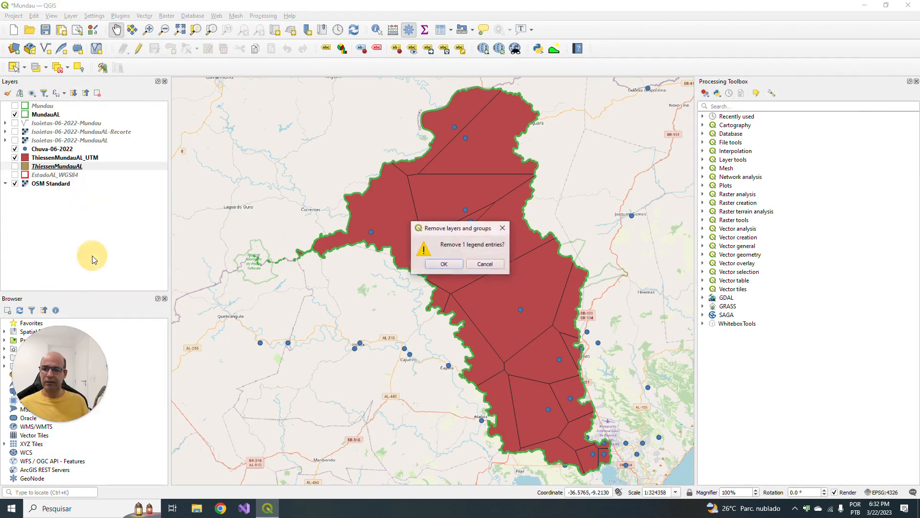
pyautogui.click(443, 264)
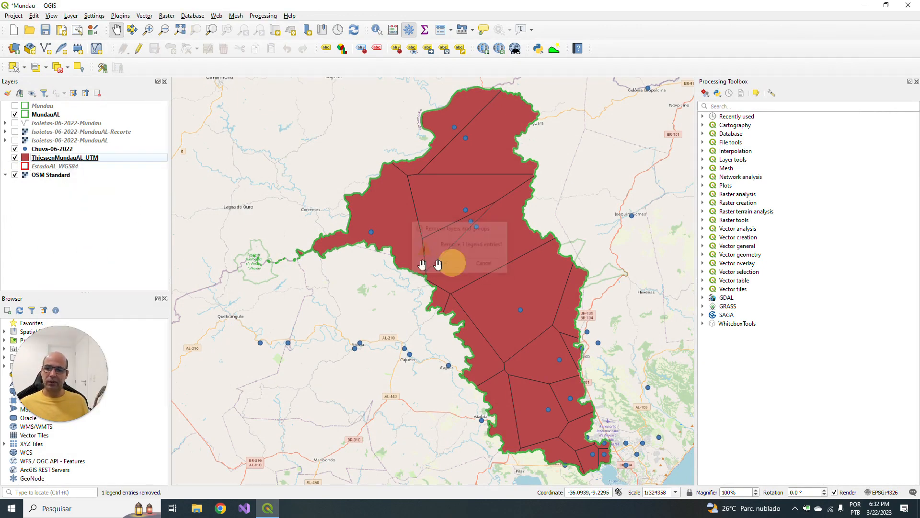
# - Open the ThiessenMundauAL_UTM attribute table and set up a new decimal number (real) field named Area_km2 in the field calculator
pyautogui.rightClick(85, 159)
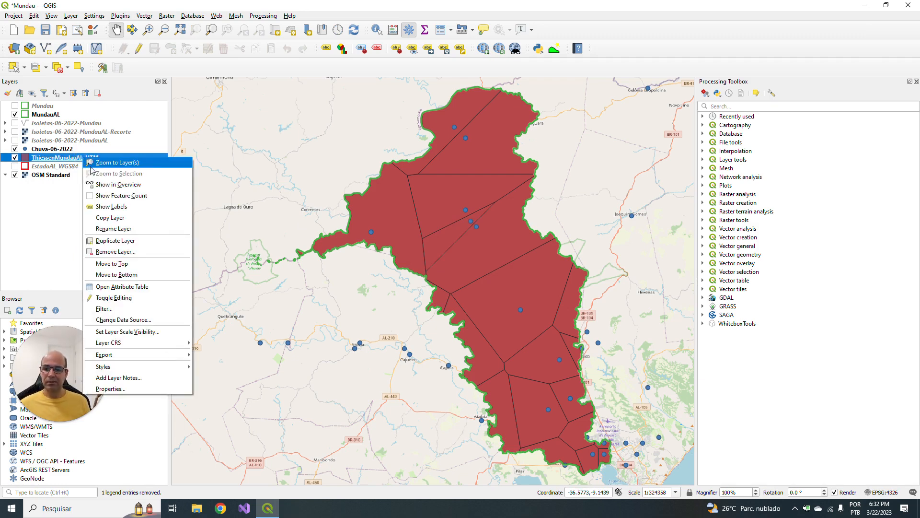
pyautogui.click(123, 286)
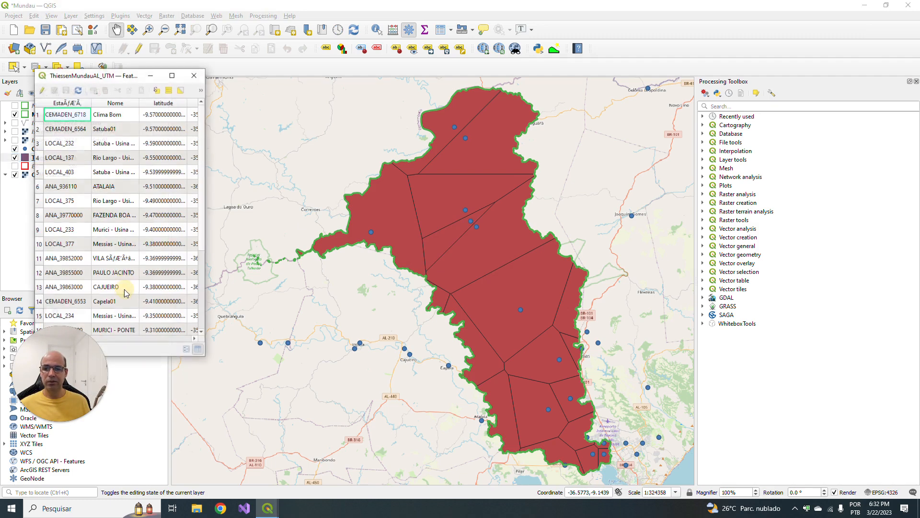
pyautogui.moveTo(205, 160); pyautogui.dragTo(562, 187)
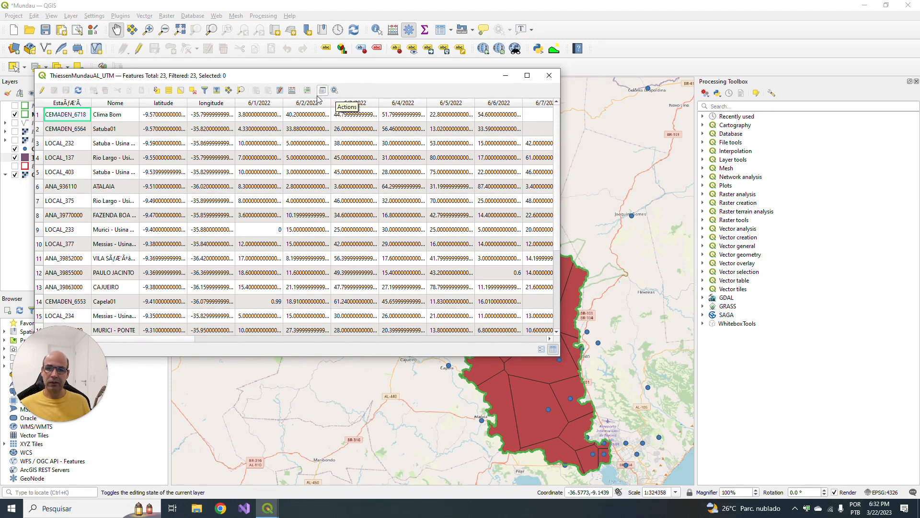
pyautogui.click(292, 91)
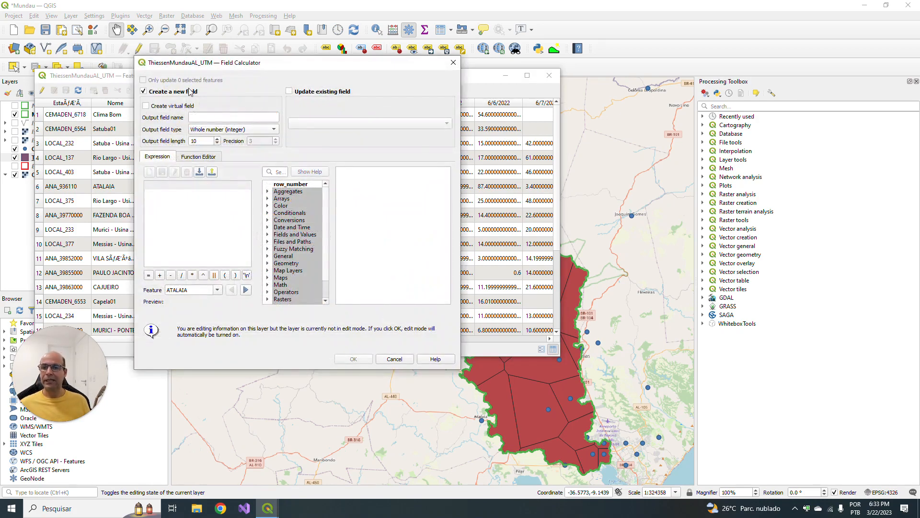
pyautogui.click(206, 117)
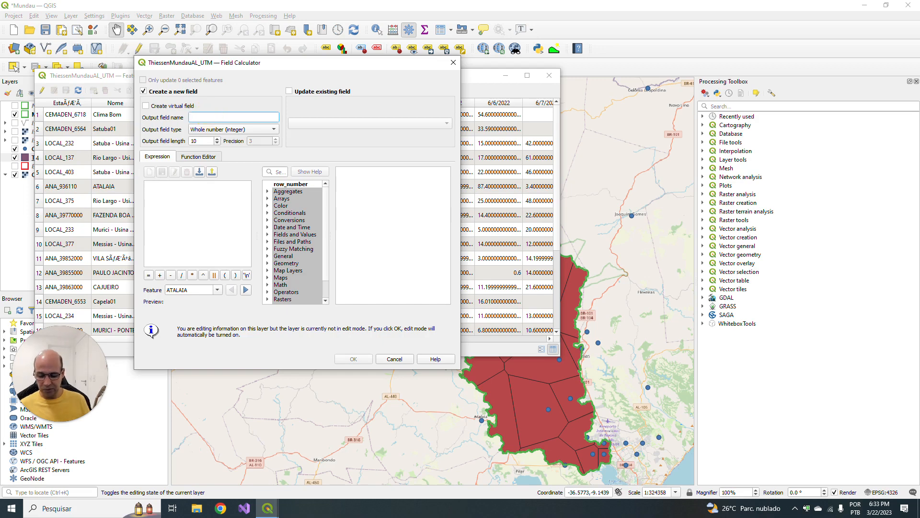
pyautogui.write('Area')
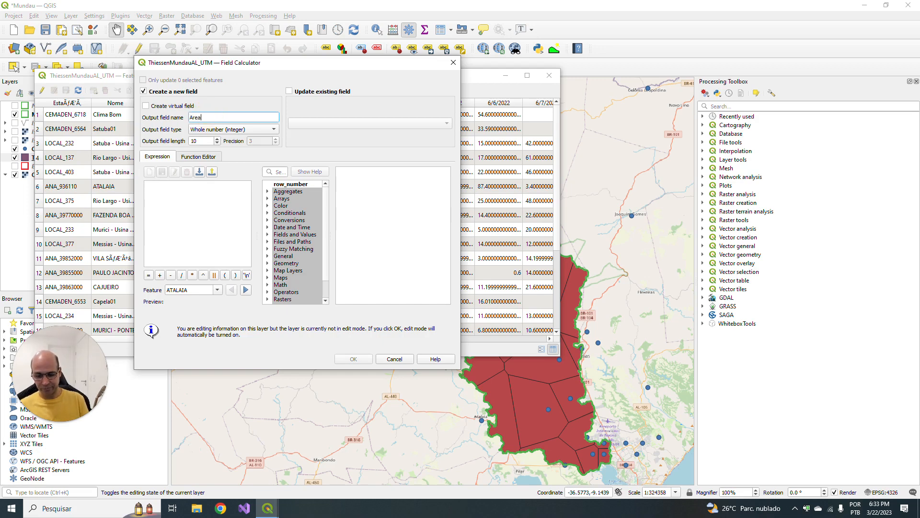
pyautogui.write('_km2')
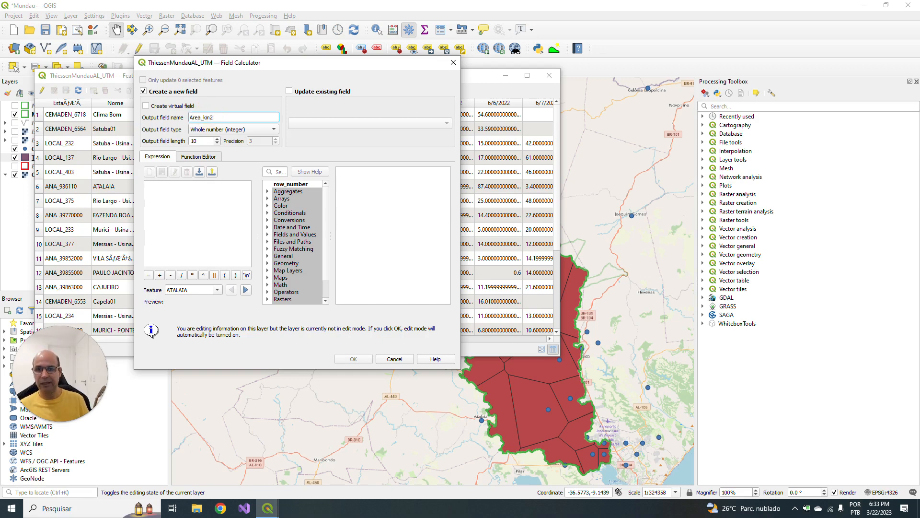
pyautogui.click(234, 130)
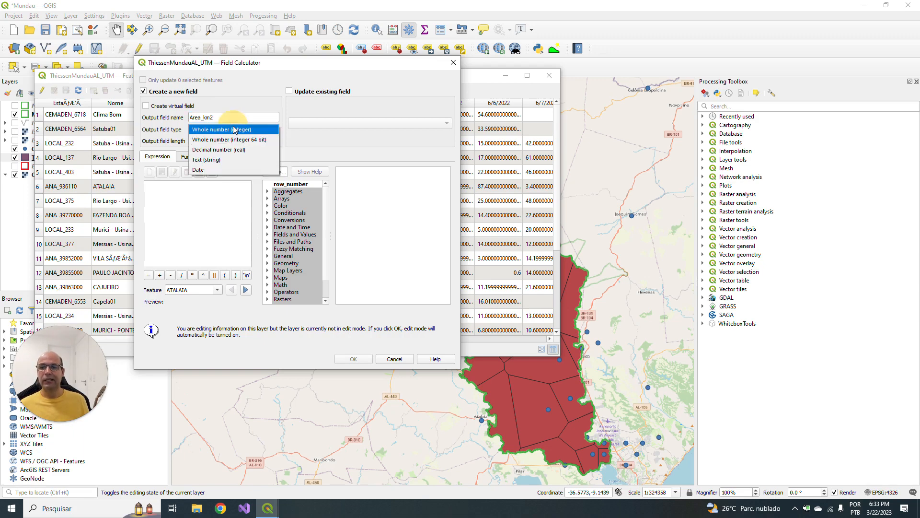
pyautogui.click(234, 150)
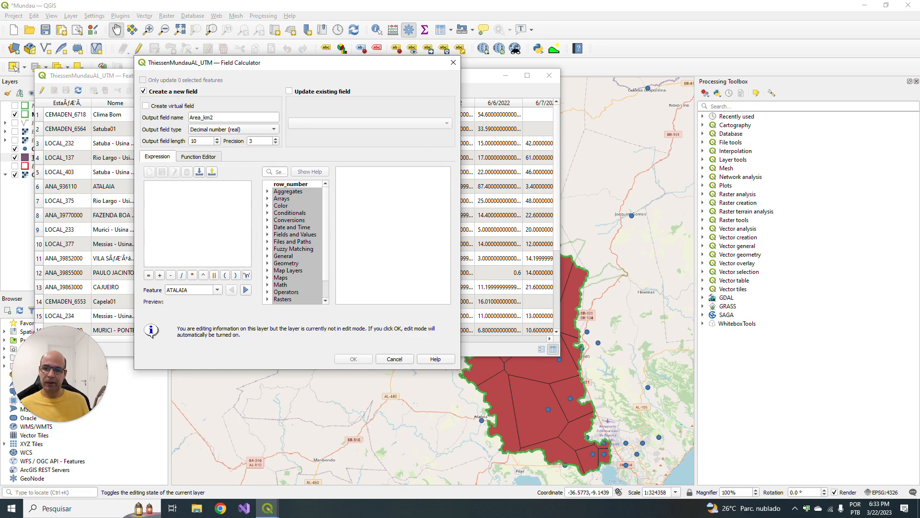
# - Enter the expression $area / 1000000 for the new field, using the Geometry function $area, and run the calculation
pyautogui.click(216, 194)
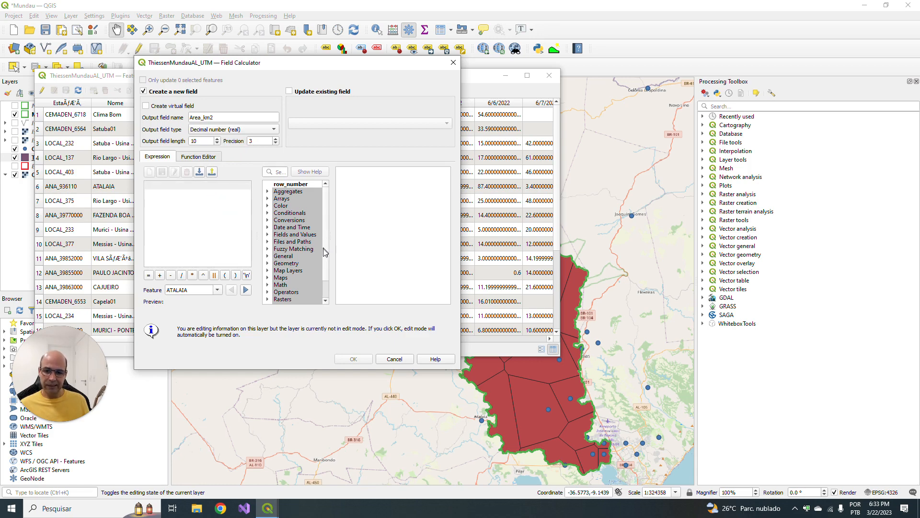
pyautogui.moveTo(323, 248); pyautogui.dragTo(325, 258)
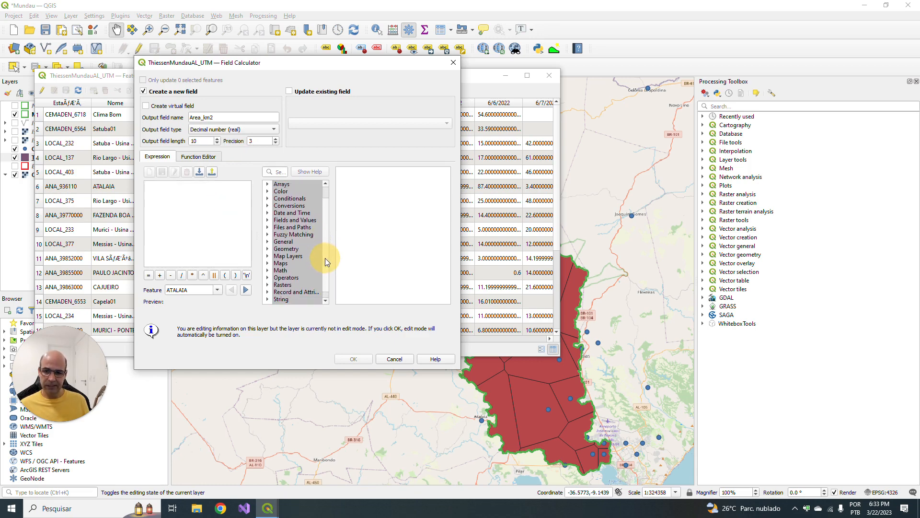
pyautogui.click(267, 250)
pyautogui.scroll(-2, 289, 266)
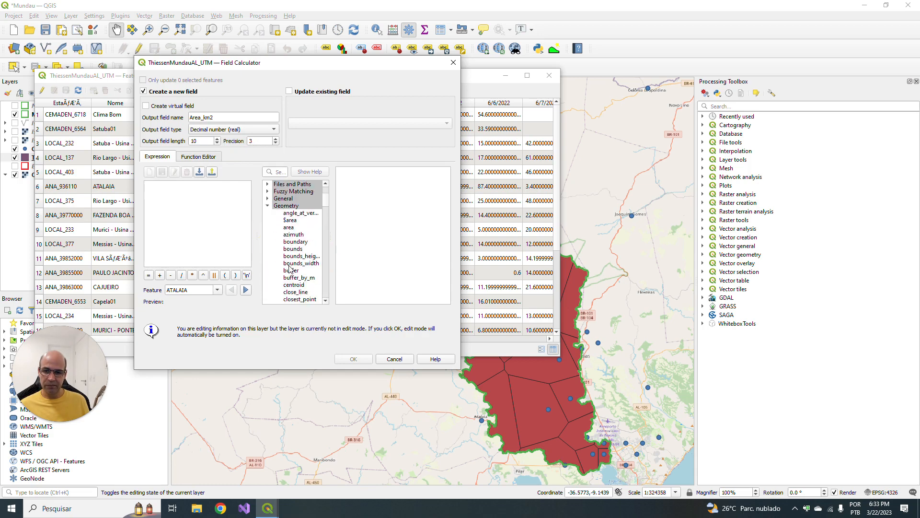
pyautogui.doubleClick(289, 221)
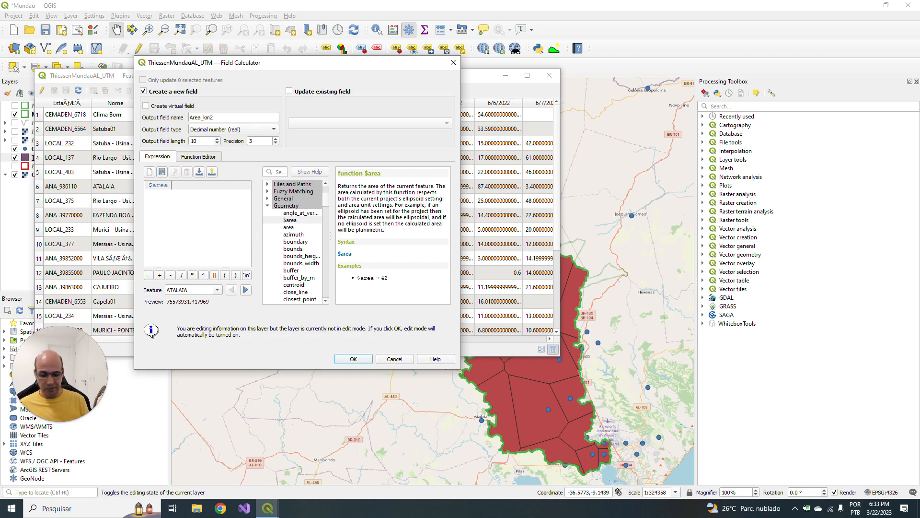
pyautogui.write('/ 1')
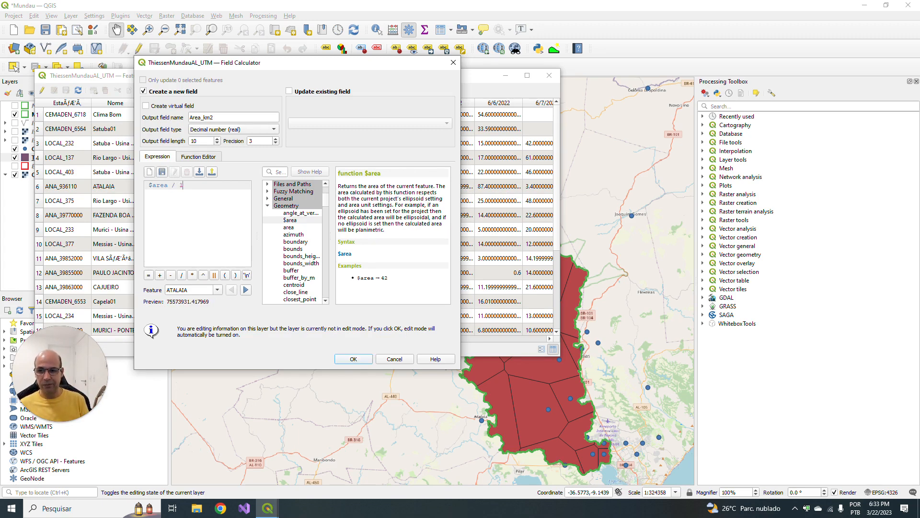
pyautogui.write('000000')
pyautogui.click(353, 359)
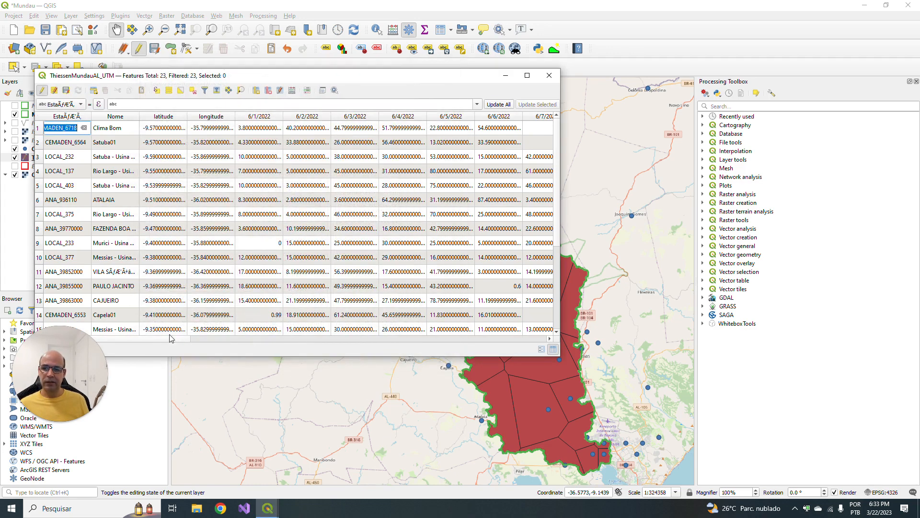
# - Sort the attribute table by Total (mm) in descending order
pyautogui.moveTo(169, 339); pyautogui.dragTo(559, 349)
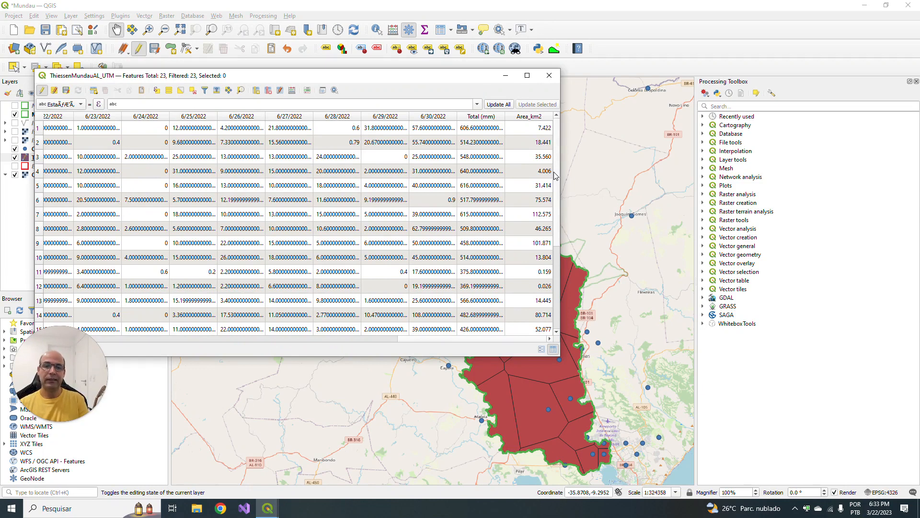
pyautogui.click(496, 129)
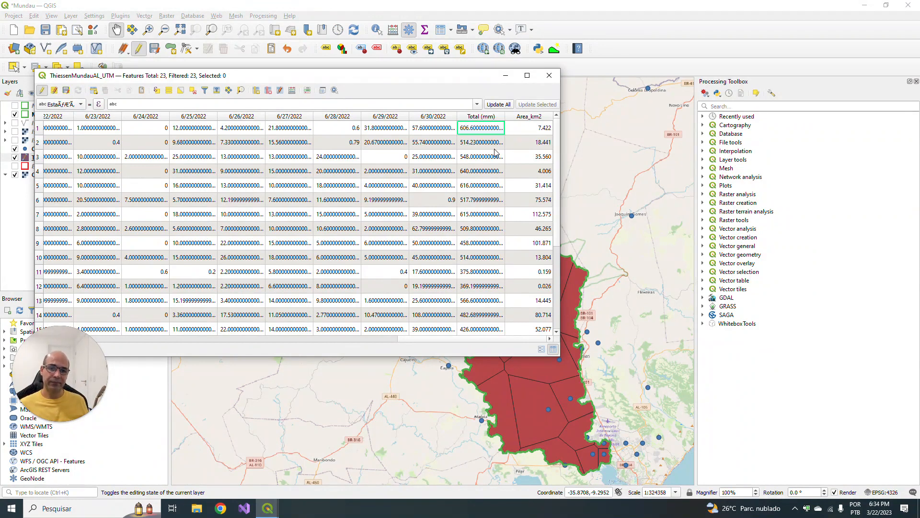
pyautogui.click(494, 119)
pyautogui.click(492, 119)
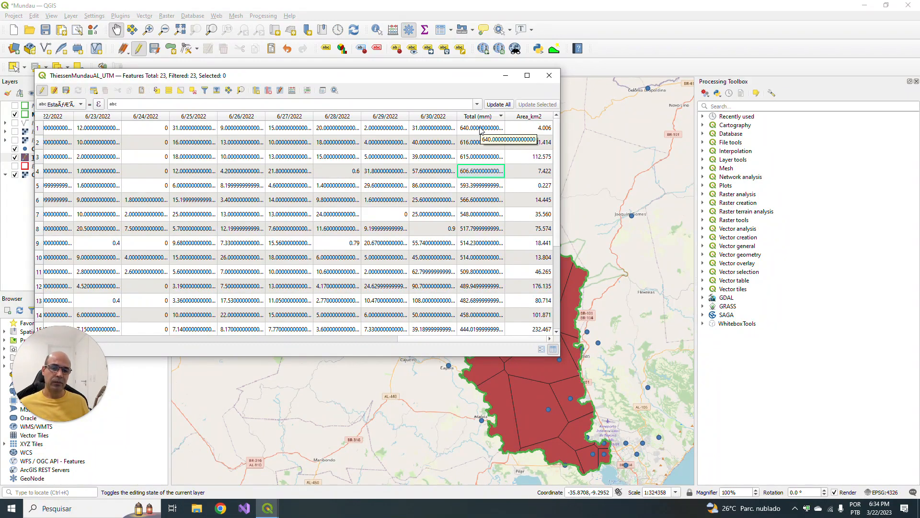
# - Examine the Total (mm) and Area_km2 values of the first three rows and look through the remaining rows and columns
pyautogui.doubleClick(481, 128)
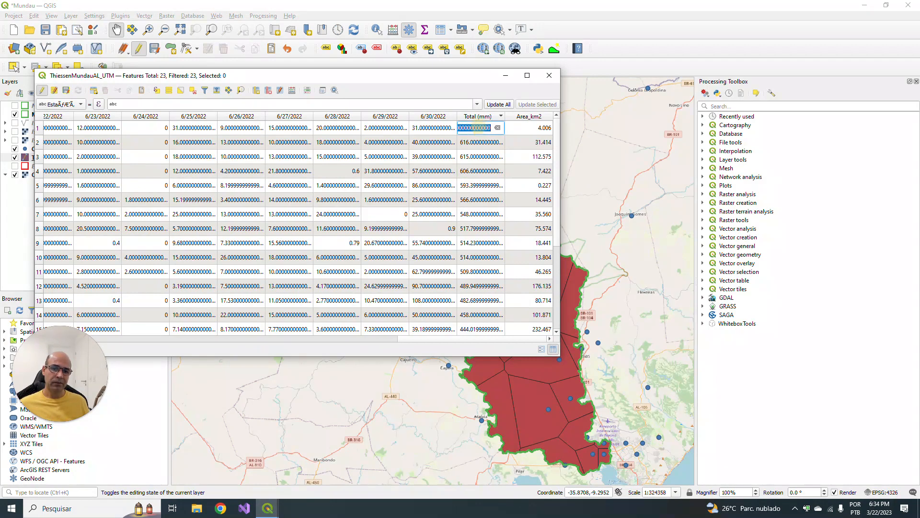
pyautogui.doubleClick(536, 131)
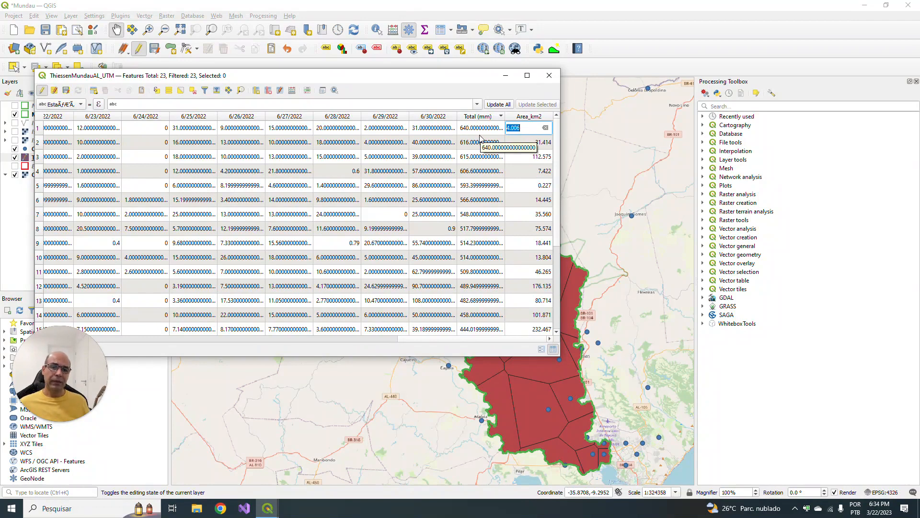
pyautogui.doubleClick(531, 142)
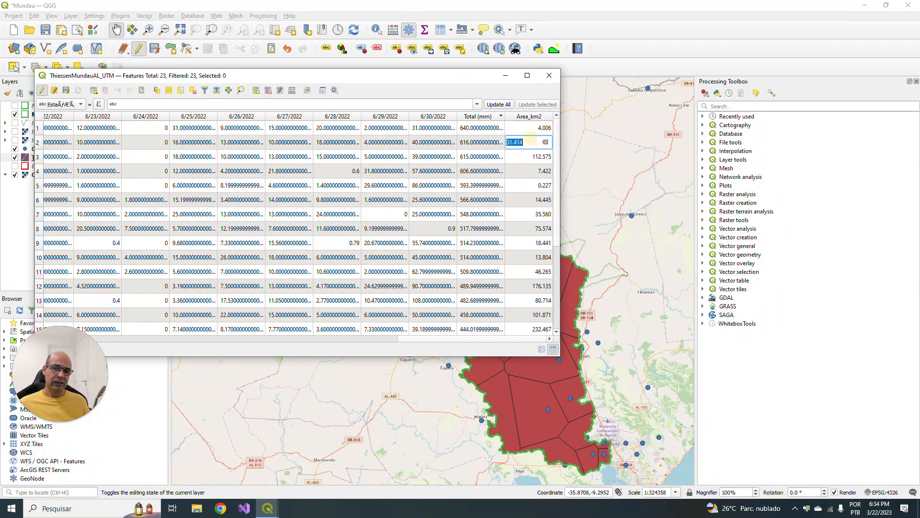
pyautogui.doubleClick(473, 129)
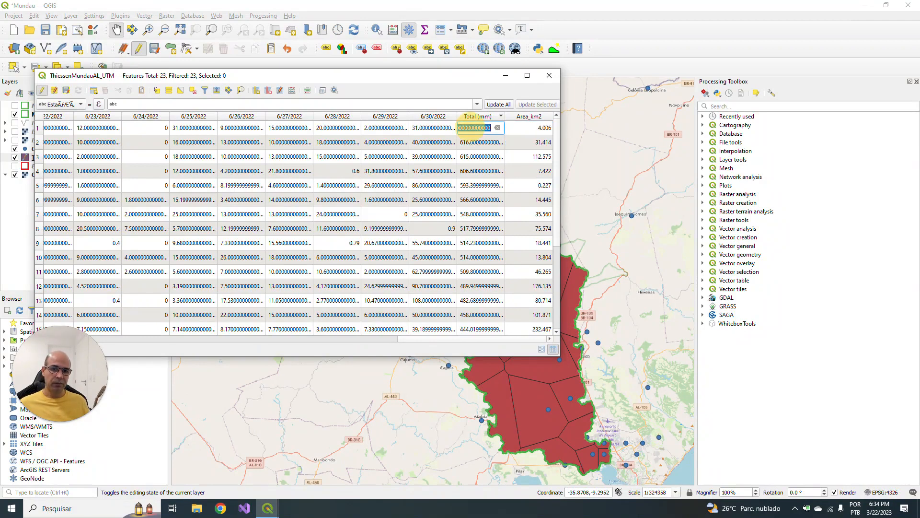
pyautogui.doubleClick(537, 129)
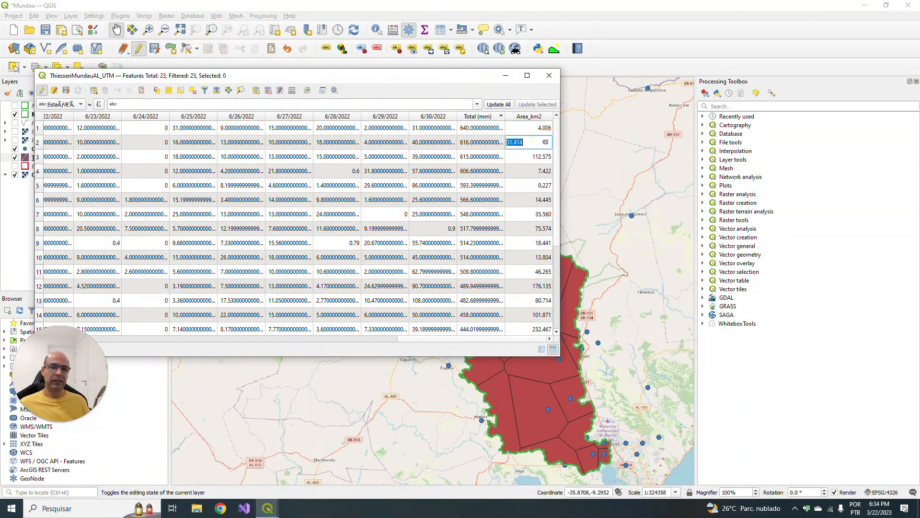
pyautogui.press('Down')
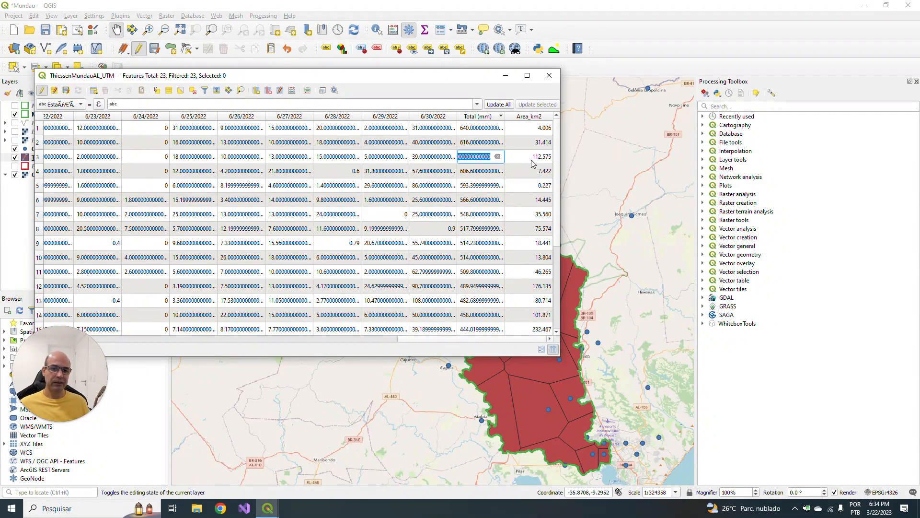
pyautogui.press('Down')
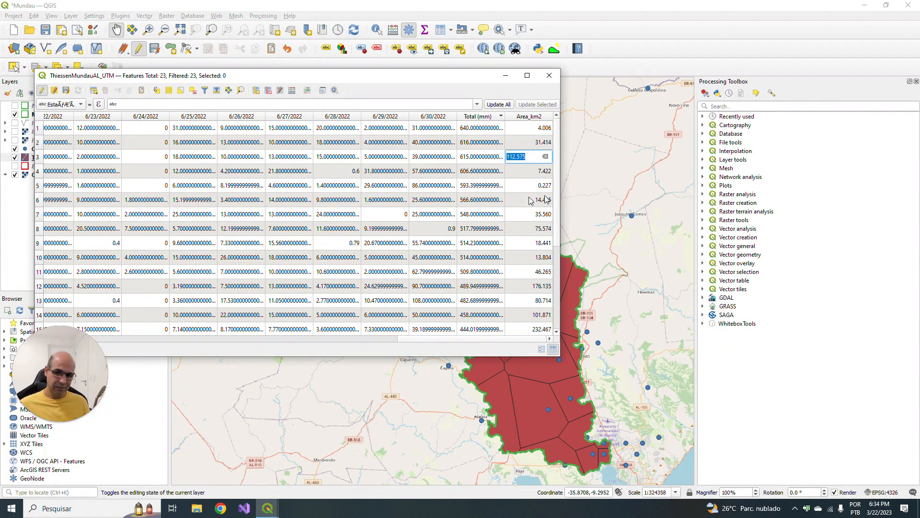
pyautogui.moveTo(556, 214); pyautogui.dragTo(556, 145)
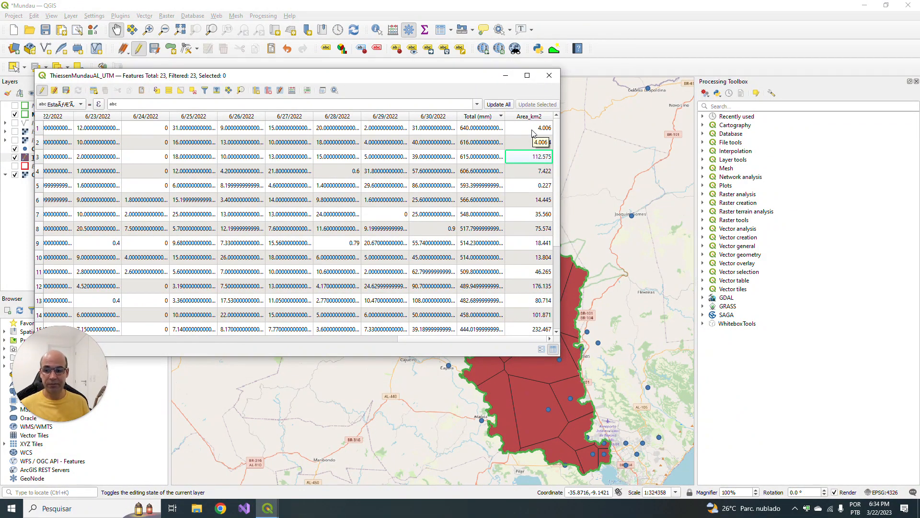
pyautogui.click(389, 338)
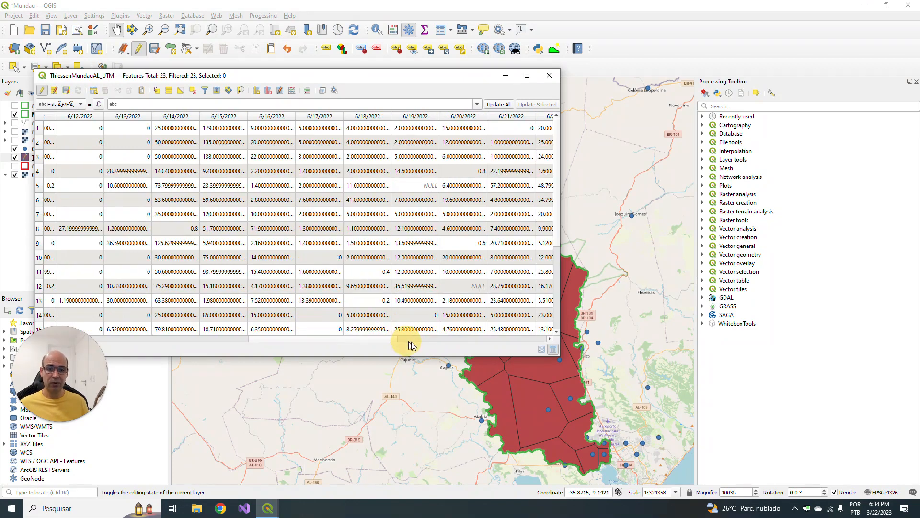
pyautogui.click(401, 338)
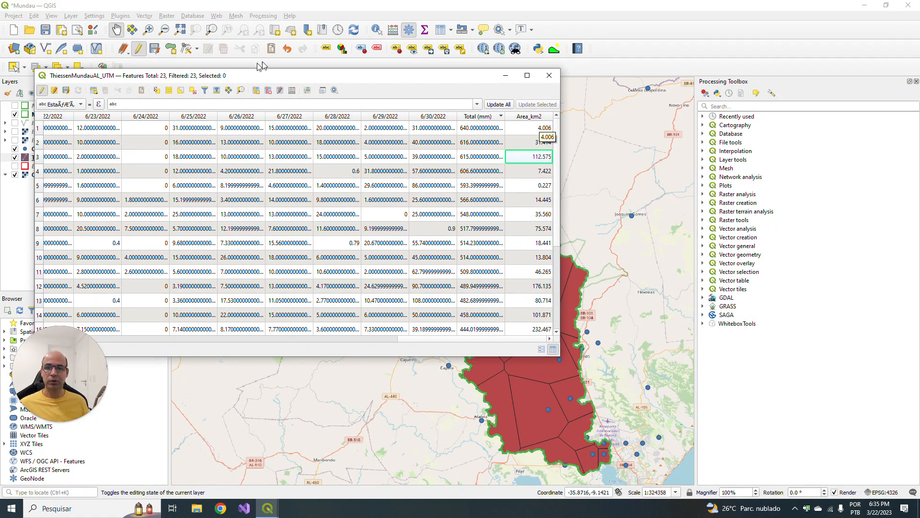
# - Set up a new decimal number (real) field named PxArea in the field calculator for the ThiessenMundauAL_UTM layer
pyautogui.click(291, 93)
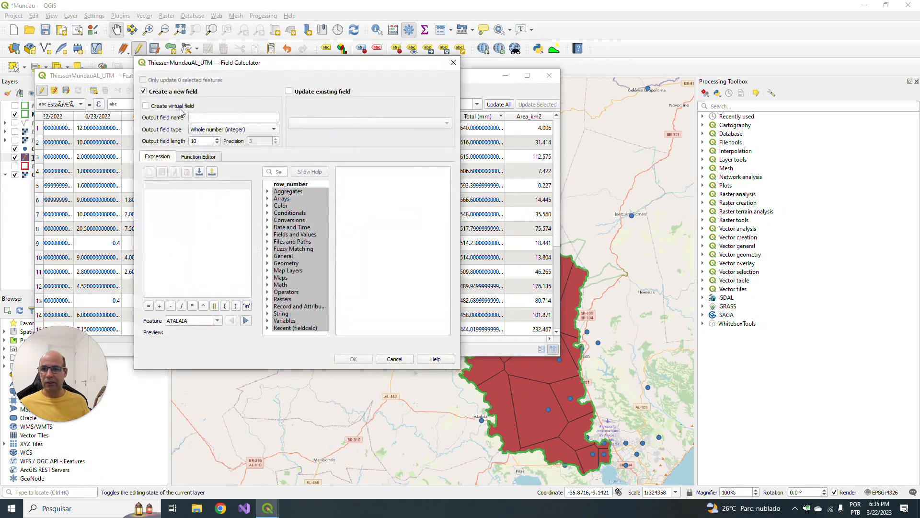
pyautogui.click(271, 117)
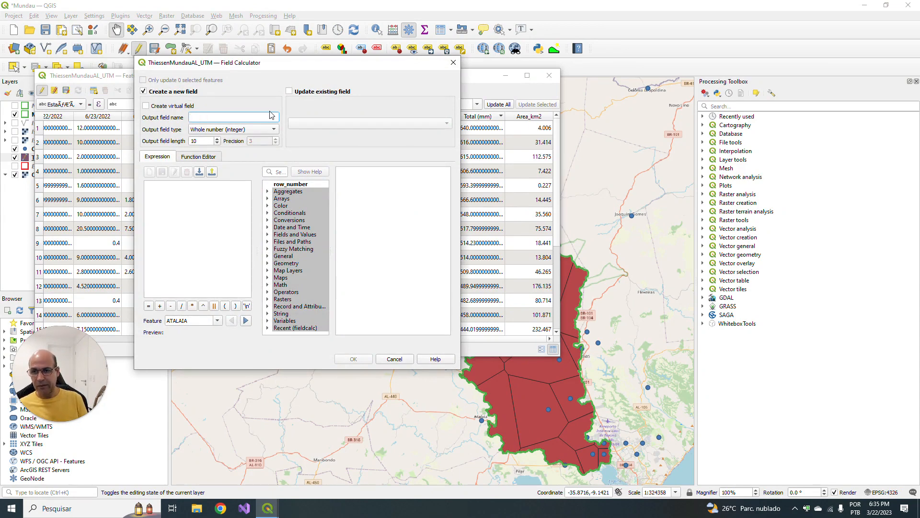
pyautogui.write('Px')
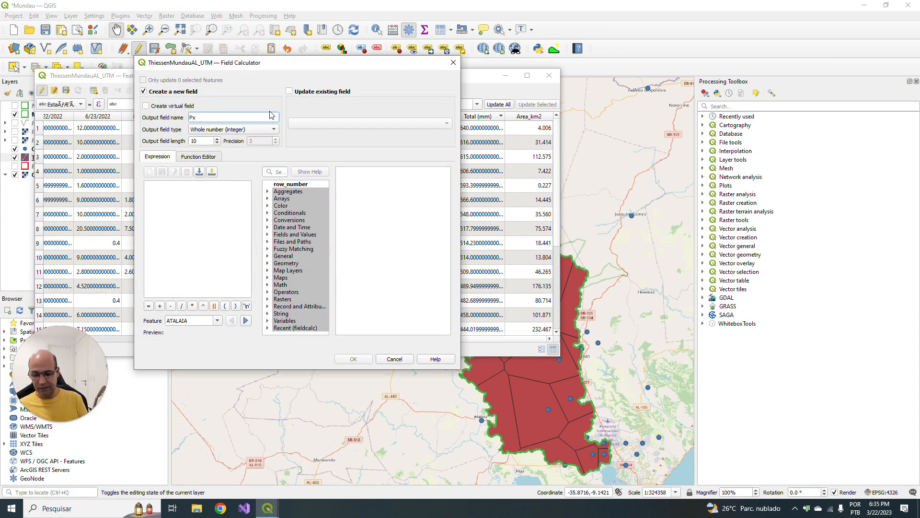
pyautogui.write('Area')
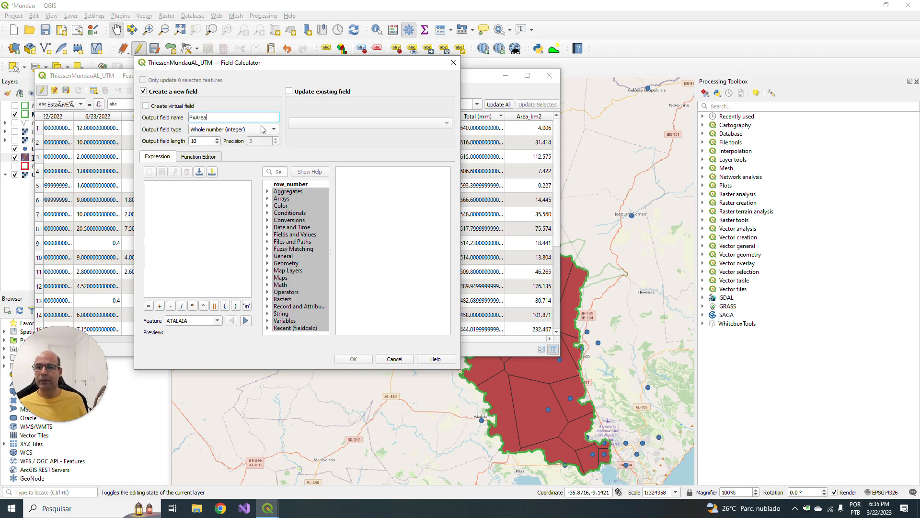
pyautogui.click(262, 130)
pyautogui.click(229, 150)
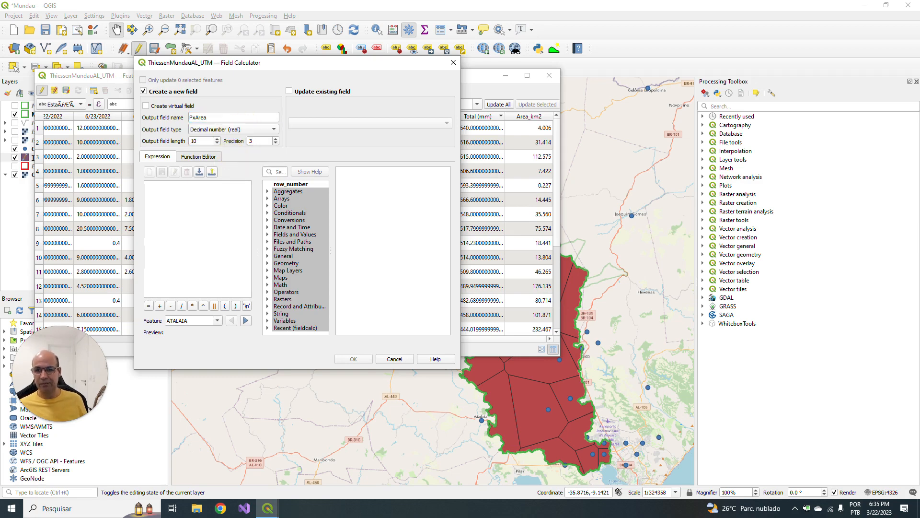
pyautogui.click(181, 189)
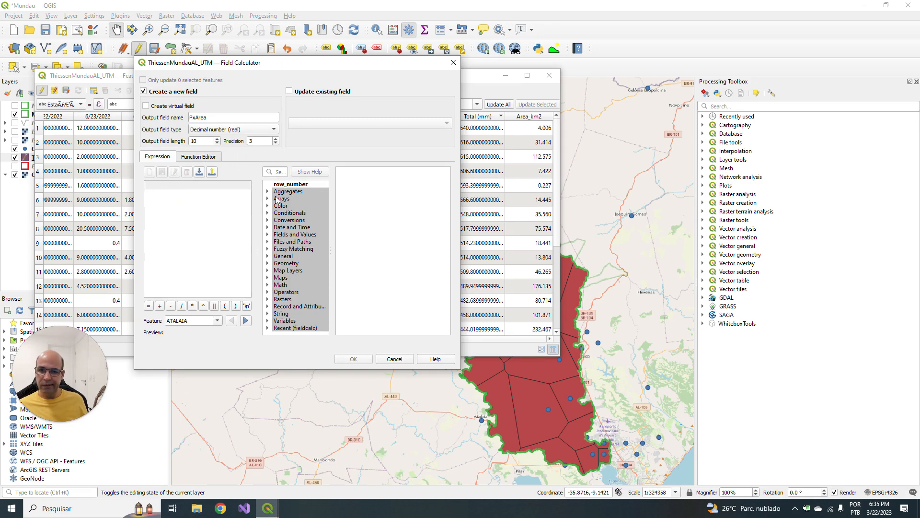
pyautogui.click(330, 125)
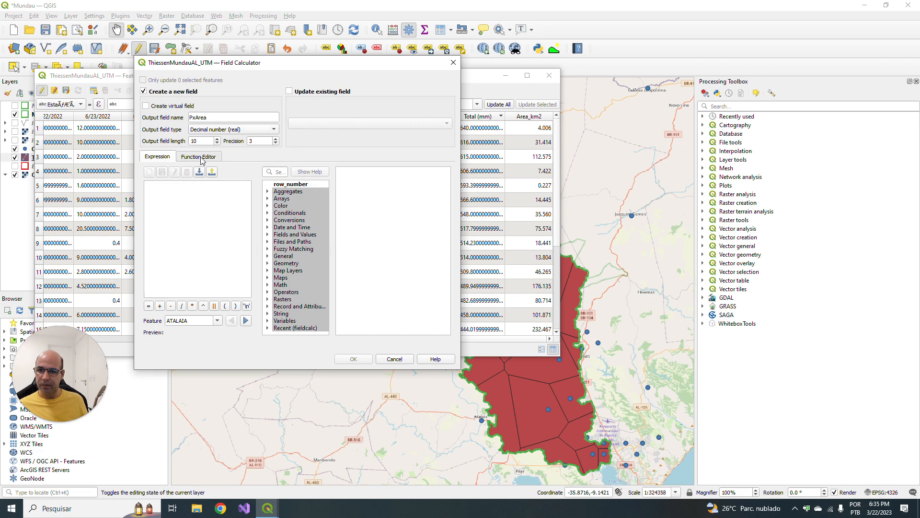
pyautogui.click(197, 184)
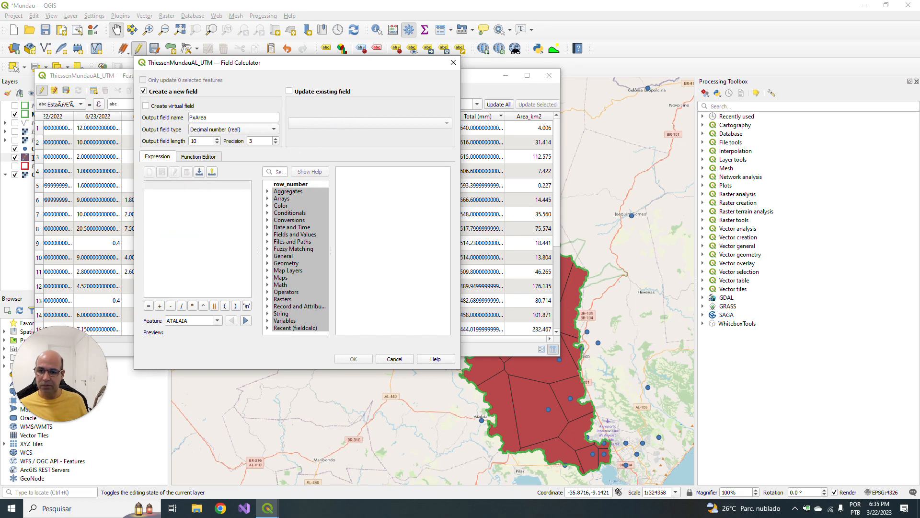
pyautogui.moveTo(315, 66); pyautogui.dragTo(285, 96)
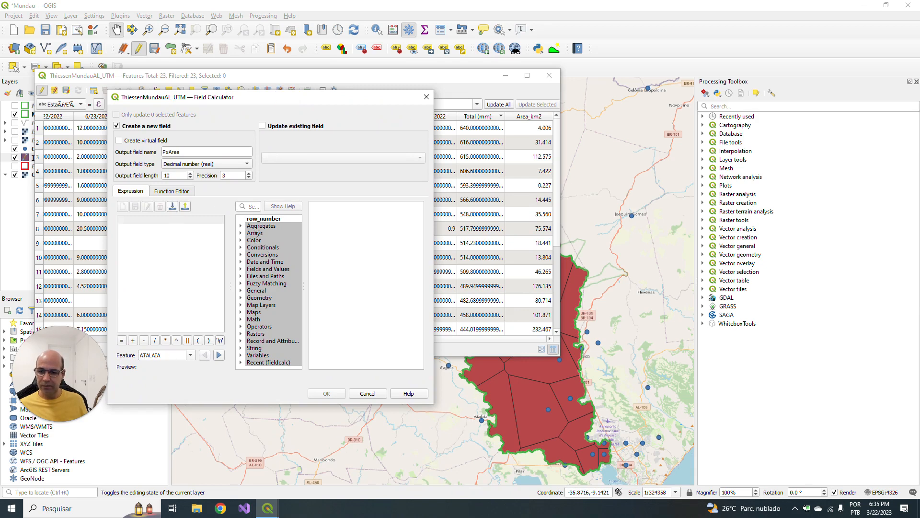
pyautogui.click(190, 354)
pyautogui.click(190, 355)
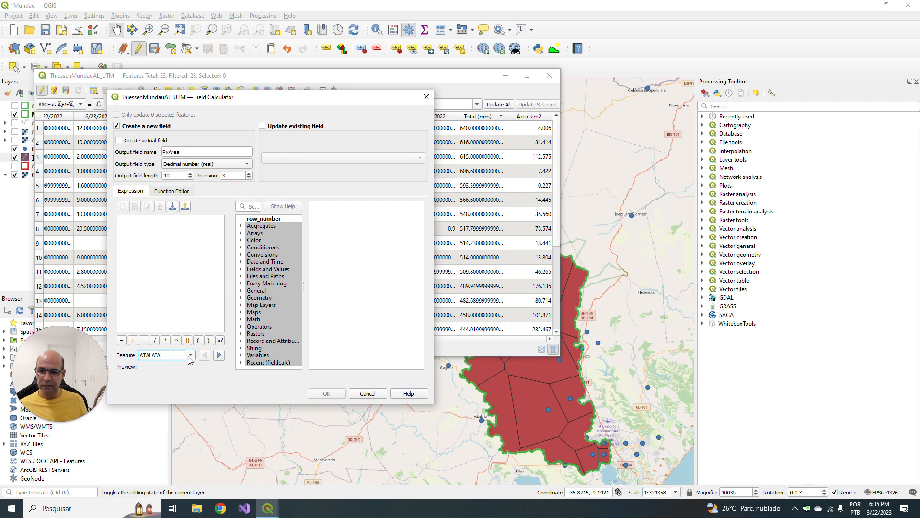
# - Build the expression "Total (mm)" * "Area_km2" for the PxArea field from the layer's Fields and Values
pyautogui.click(146, 240)
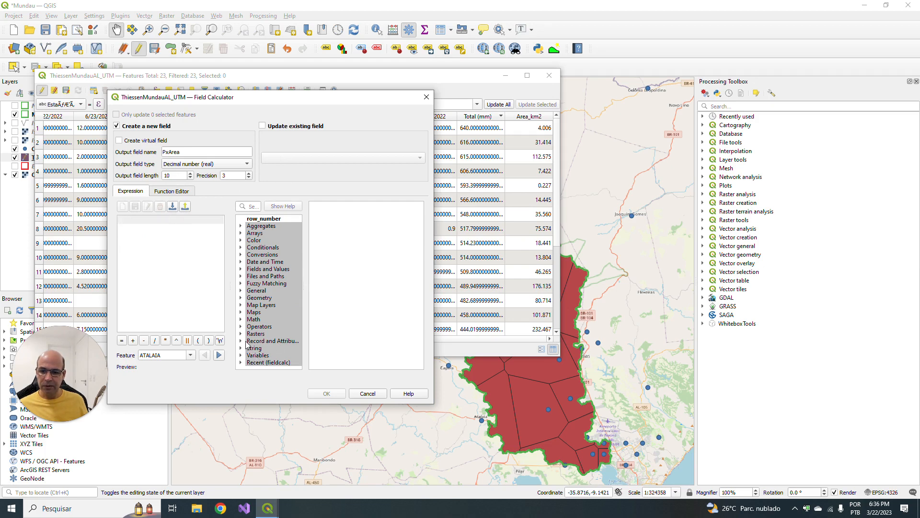
pyautogui.click(243, 270)
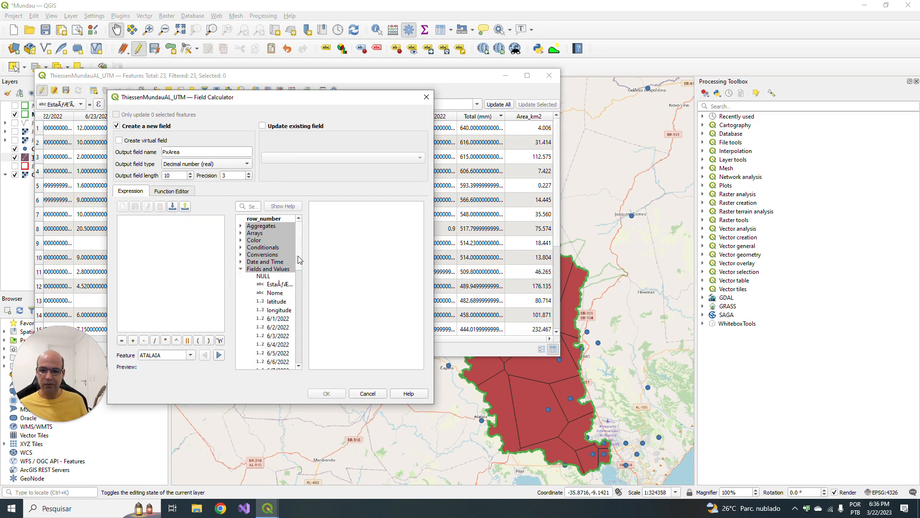
pyautogui.moveTo(298, 259); pyautogui.dragTo(298, 341)
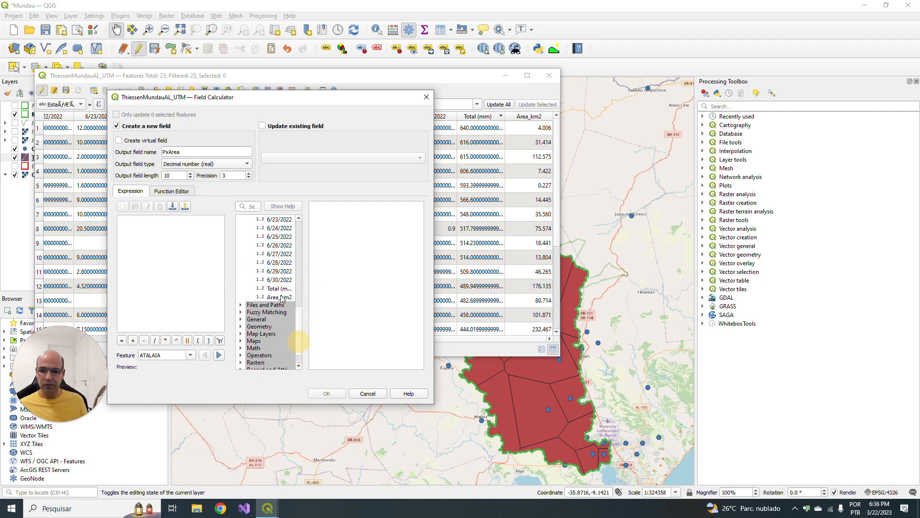
pyautogui.doubleClick(277, 289)
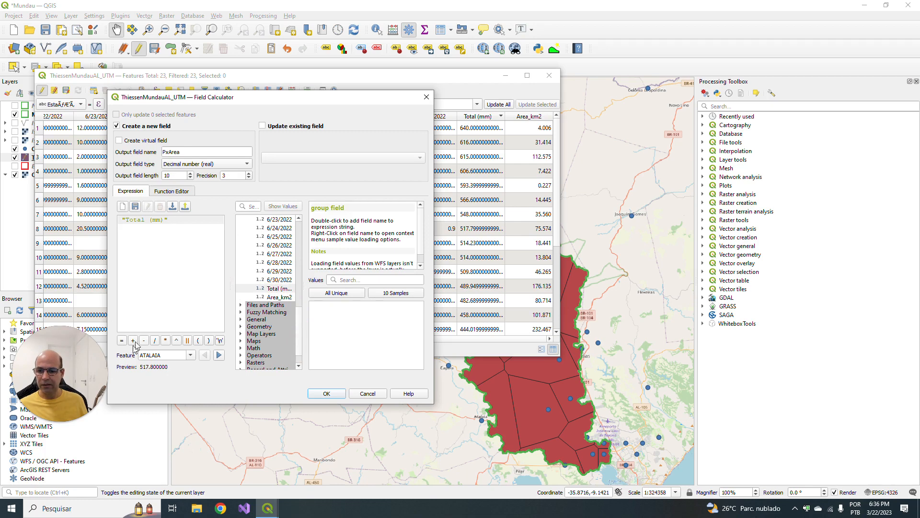
pyautogui.click(165, 341)
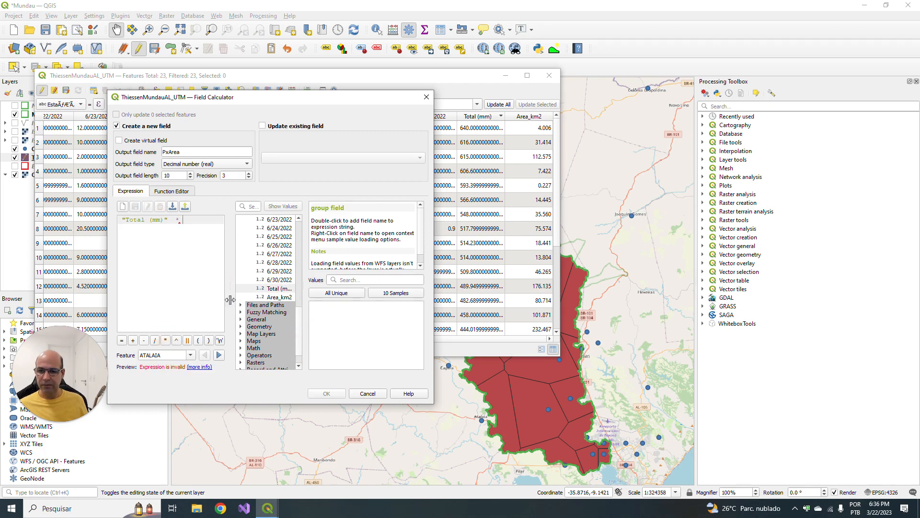
pyautogui.doubleClick(278, 298)
# - Try to replace the quotation marks around both field names in the expression with square brackets
pyautogui.click(185, 231)
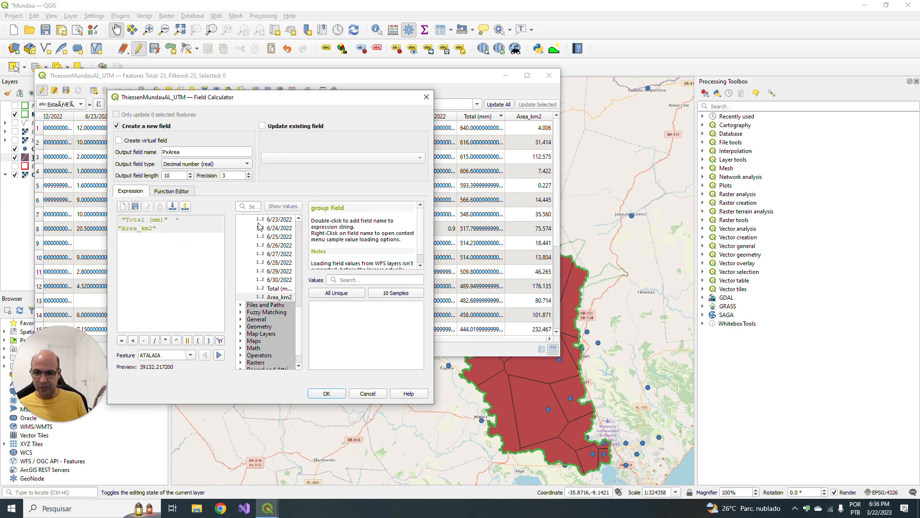
pyautogui.press('BackSpace')
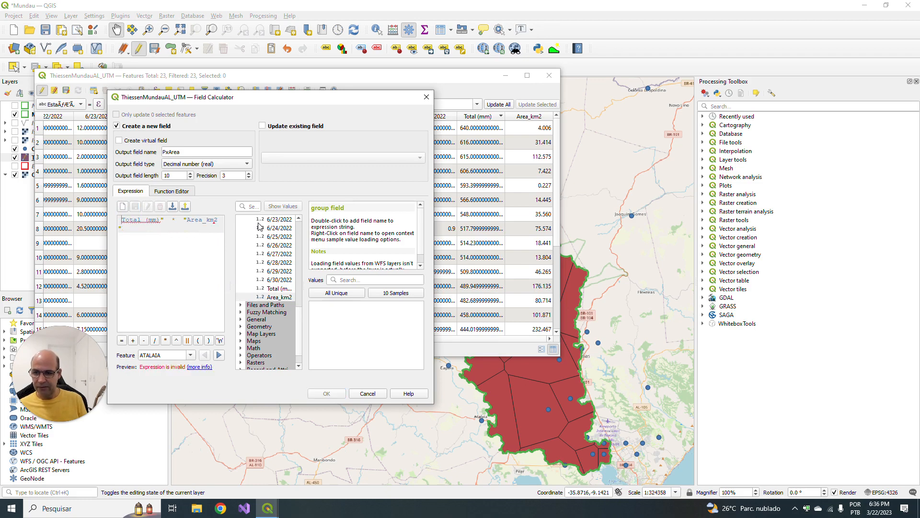
pyautogui.write('[')
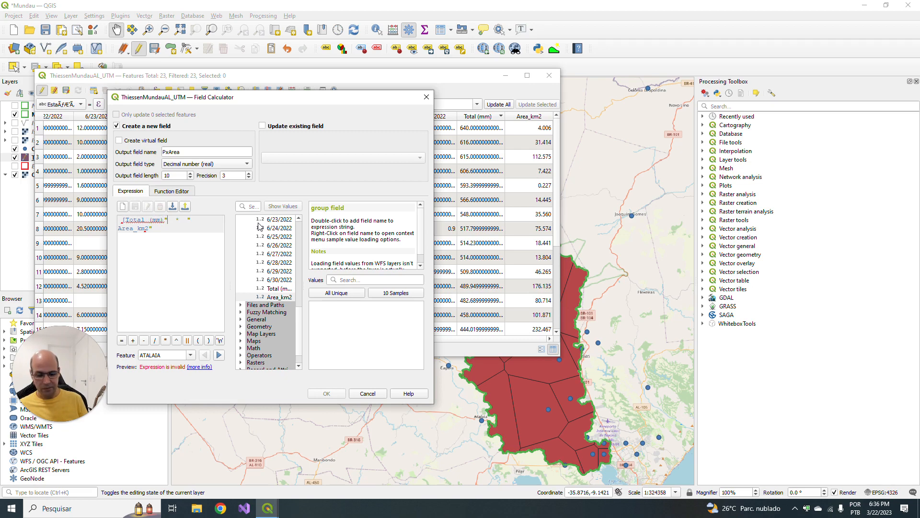
pyautogui.press('BackSpace')
pyautogui.write(']')
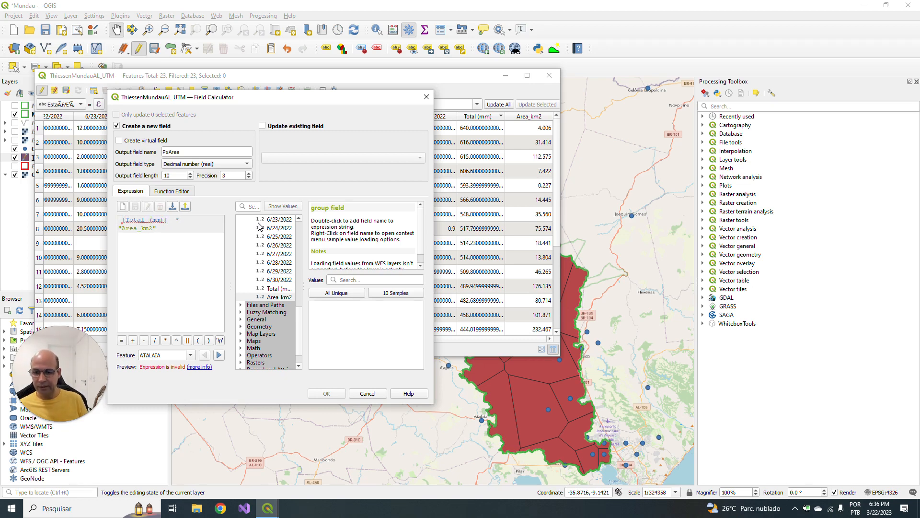
pyautogui.press('BackSpace')
pyautogui.write('[')
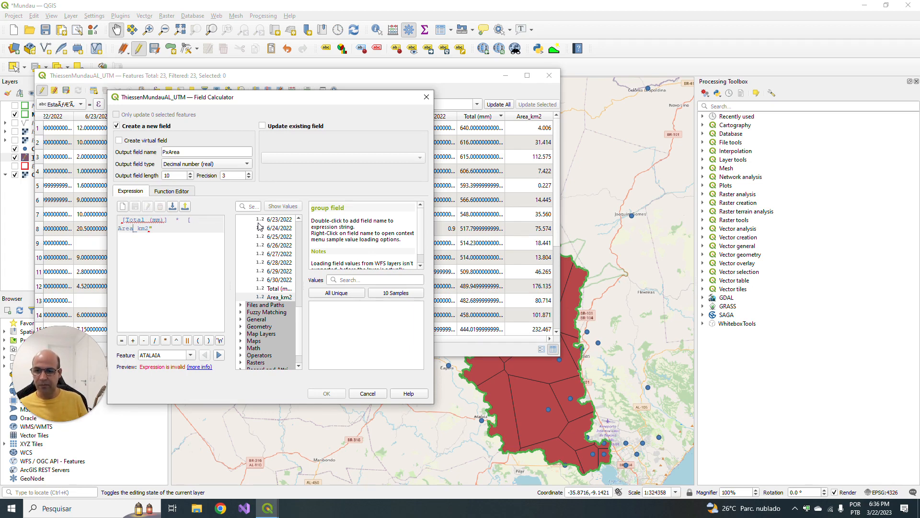
pyautogui.write(']')
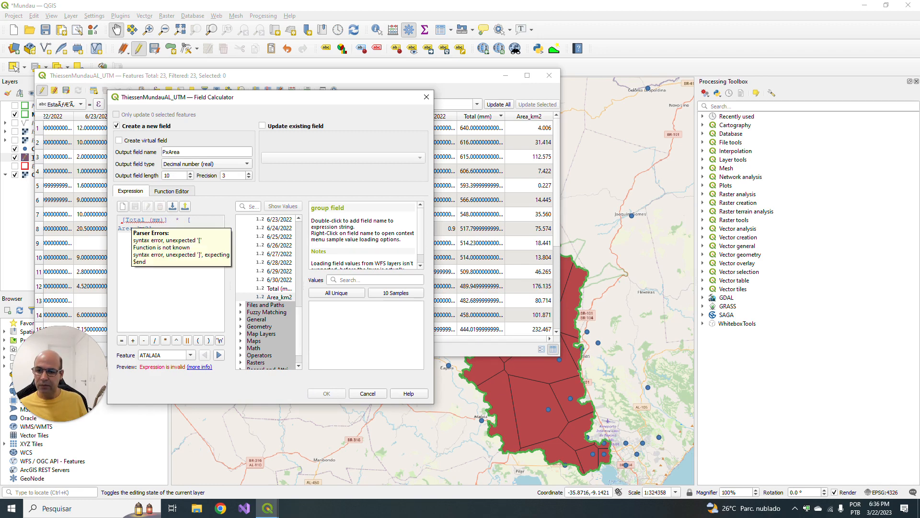
# - Clear the whole bracketed expression from the field calculator
pyautogui.click(124, 220)
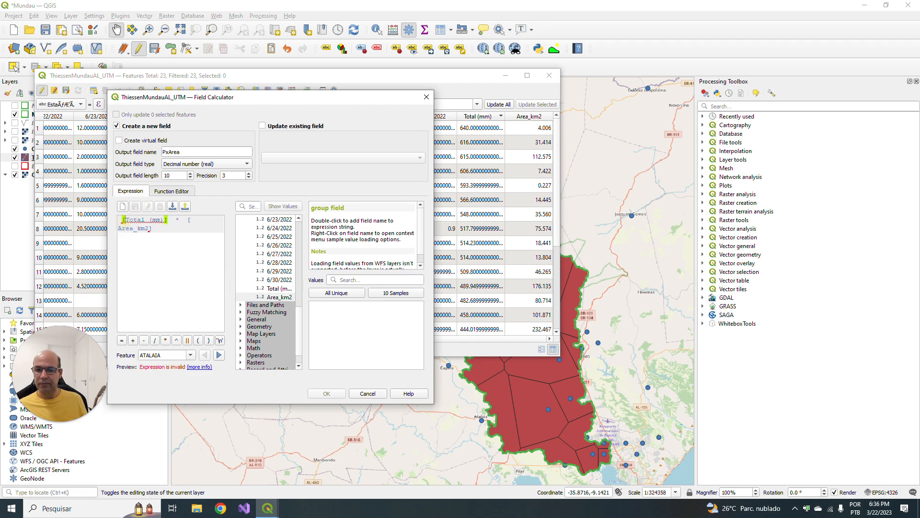
pyautogui.moveTo(188, 230); pyautogui.dragTo(117, 211)
pyautogui.press('Delete')
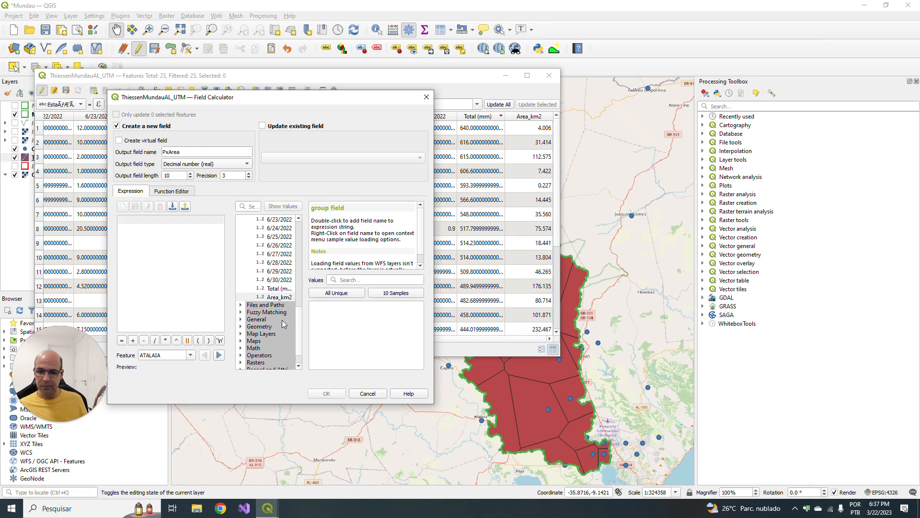
# - Enter the expression "Total (mm)" * "Area_km2" using the layer's fields and run the calculation to create PxArea
pyautogui.scroll(10, 282, 316)
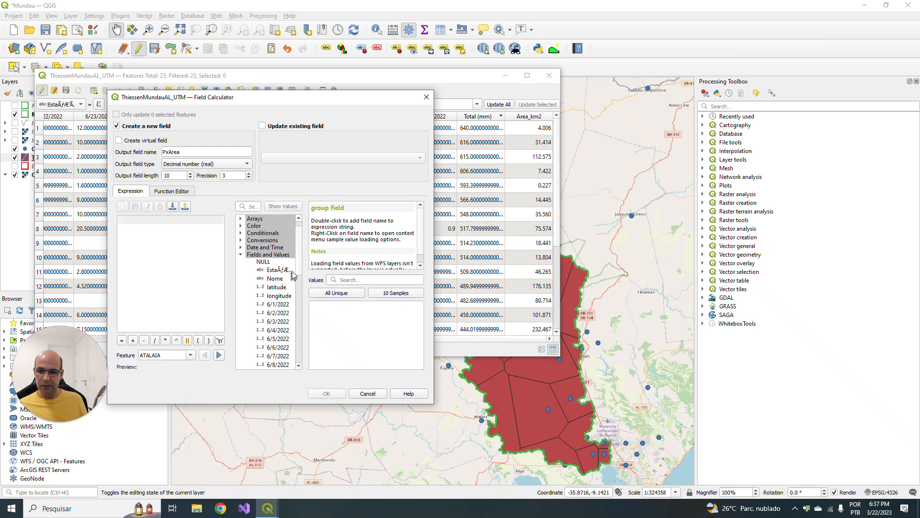
pyautogui.moveTo(297, 261); pyautogui.dragTo(298, 345)
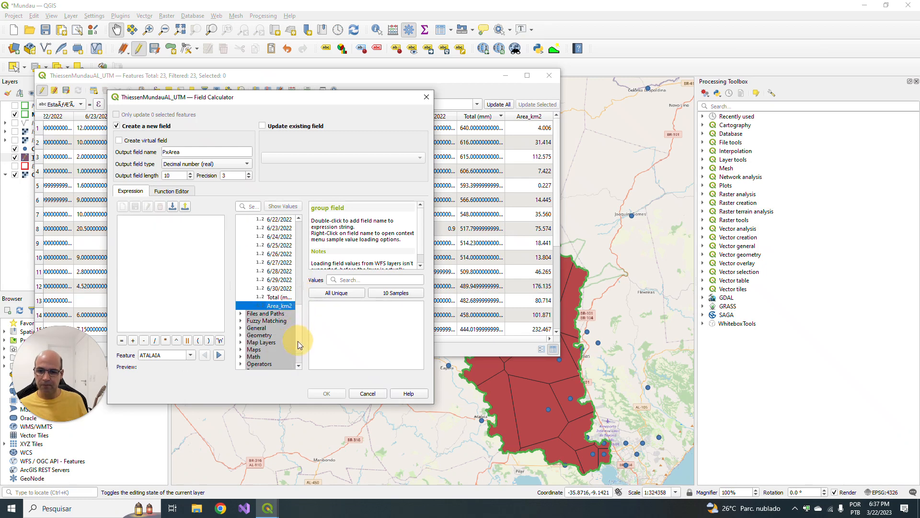
pyautogui.doubleClick(278, 297)
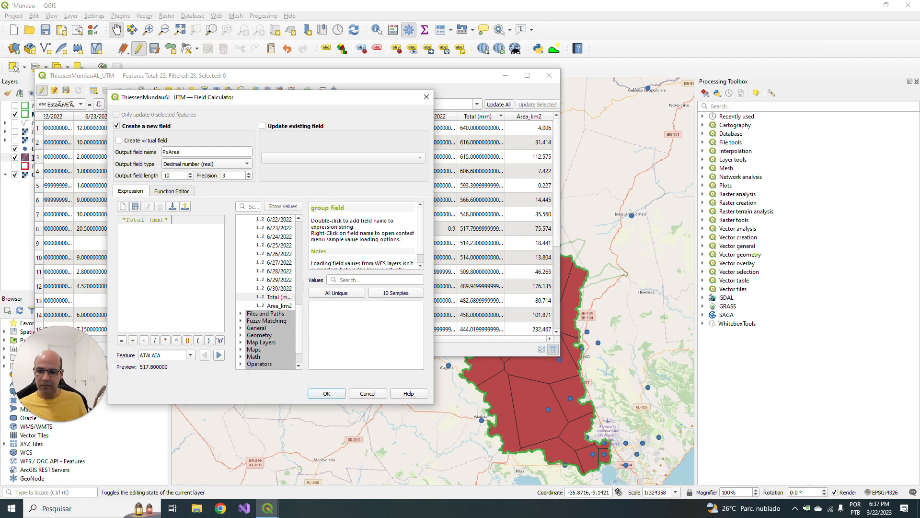
pyautogui.click(166, 340)
pyautogui.doubleClick(278, 306)
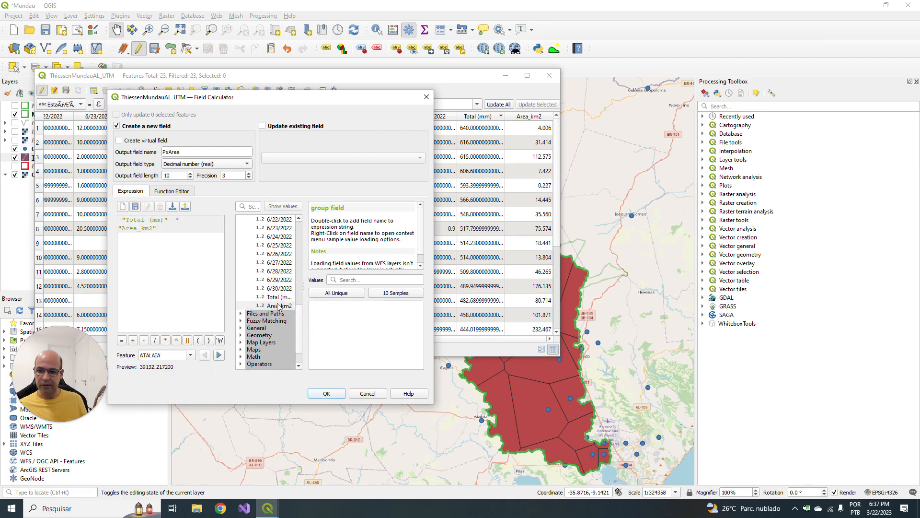
pyautogui.click(324, 394)
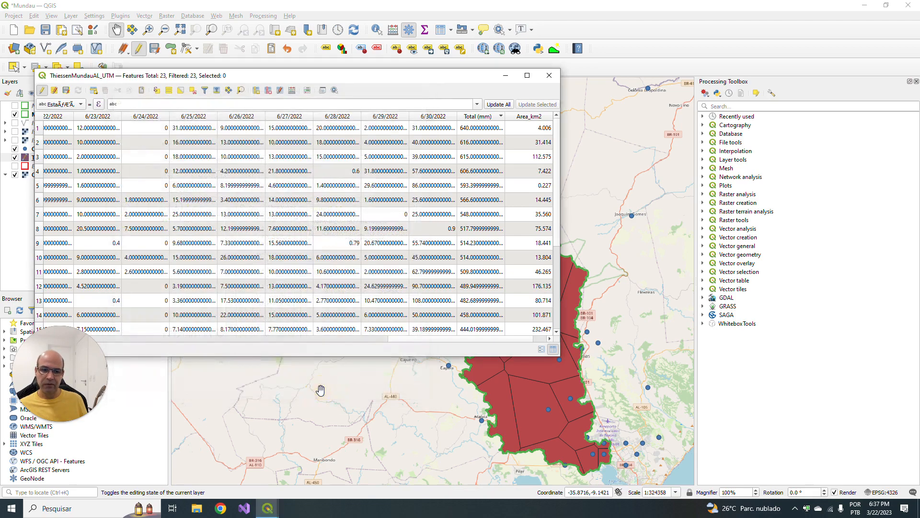
# - Examine the new PxArea column beside Total (mm) and Area_km2, and close the attribute table
pyautogui.click(385, 339)
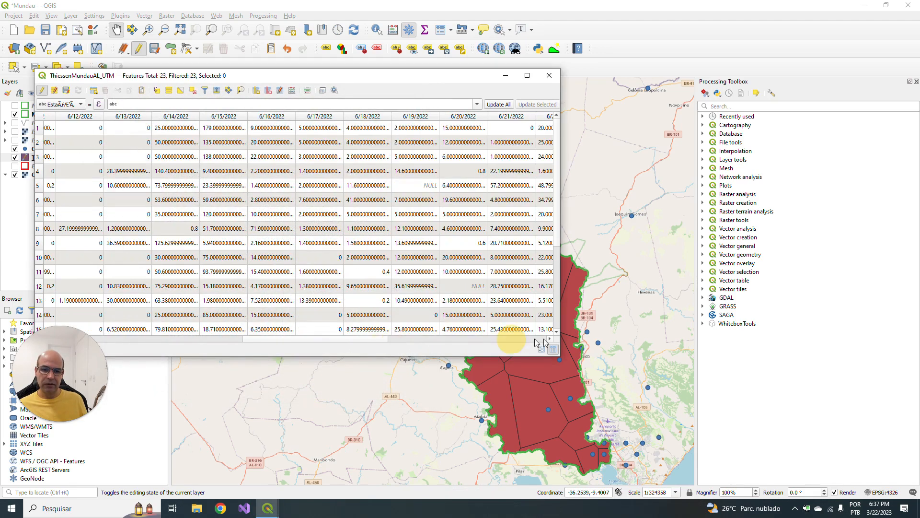
pyautogui.click(535, 340)
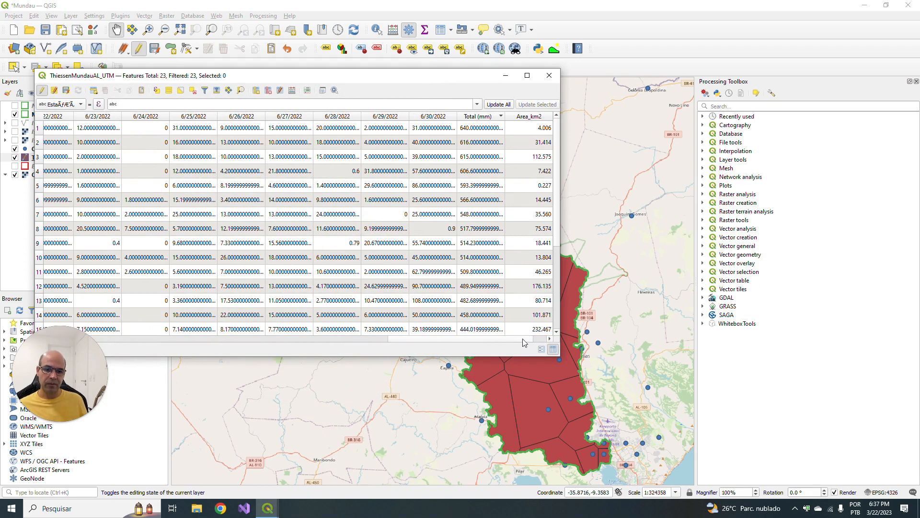
pyautogui.click(550, 338)
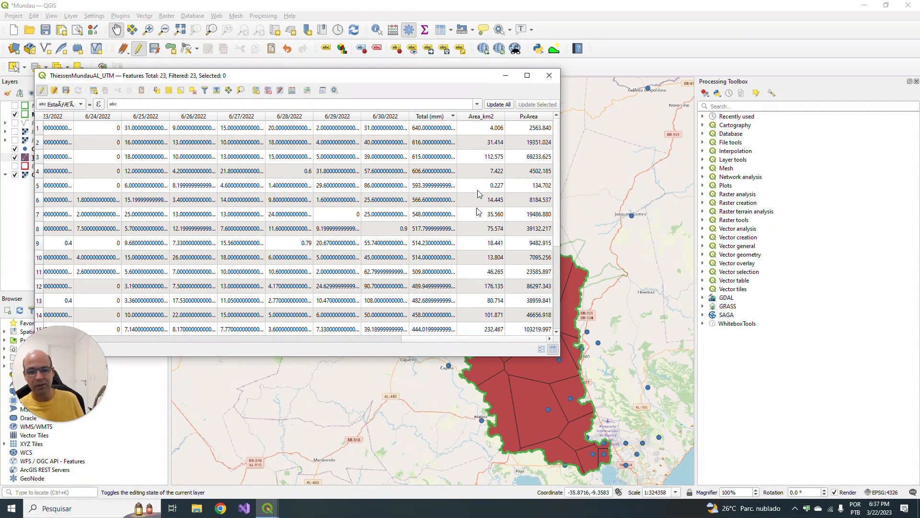
pyautogui.click(549, 76)
# - Run Basic Statistics for Fields on the Area_km2 field of the ThiessenMundauAL_UTM layer
pyautogui.click(144, 16)
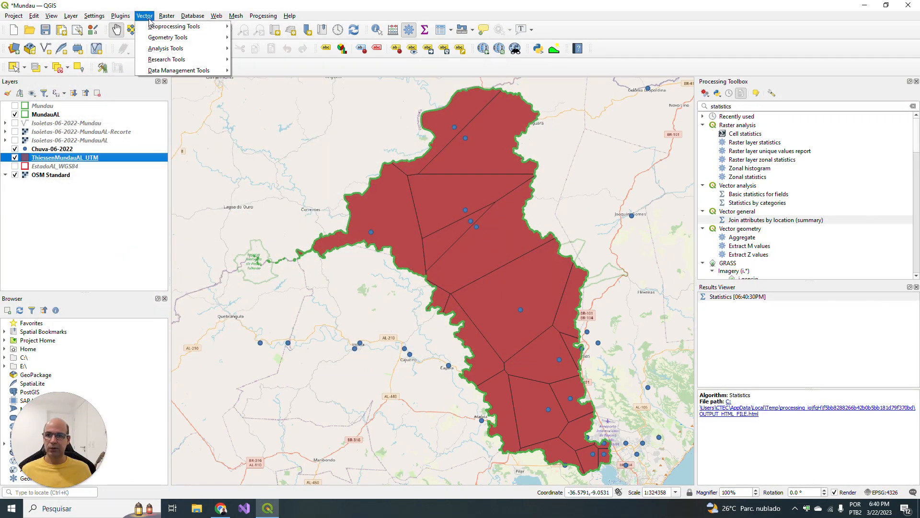
pyautogui.moveTo(162, 52)
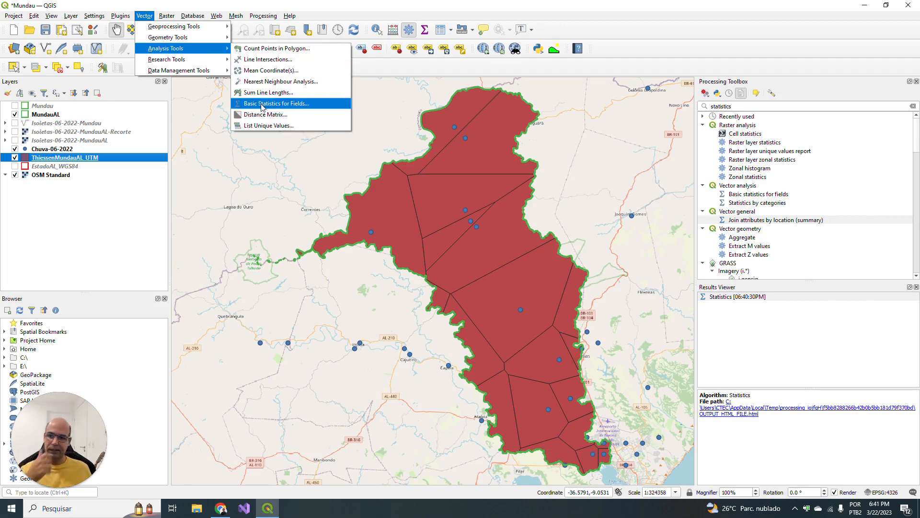
pyautogui.click(303, 108)
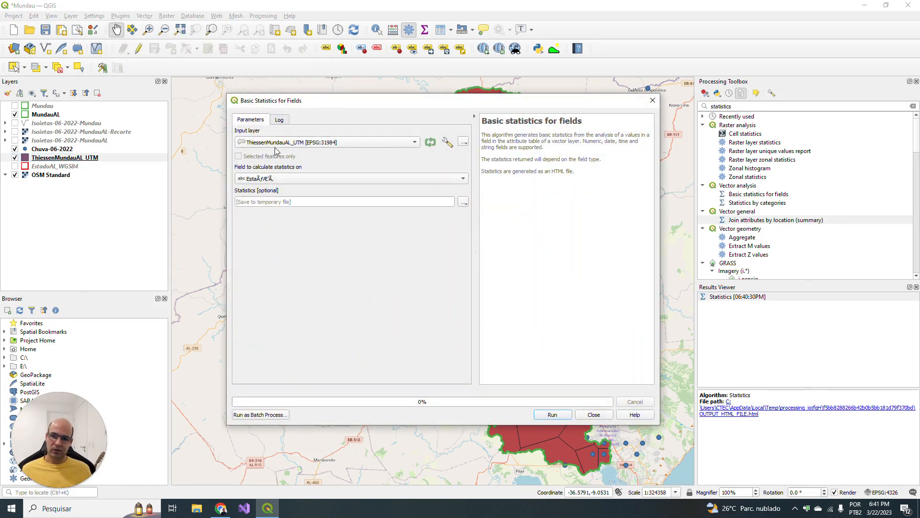
pyautogui.click(294, 180)
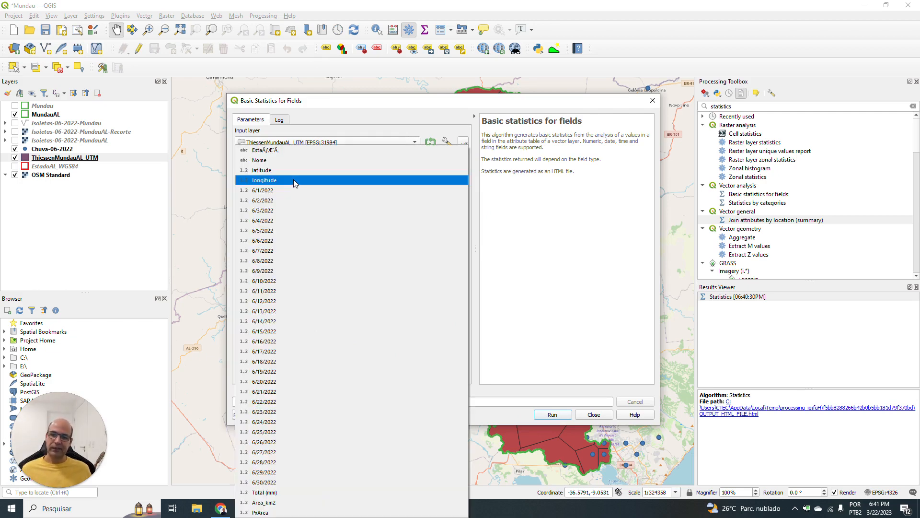
pyautogui.click(290, 502)
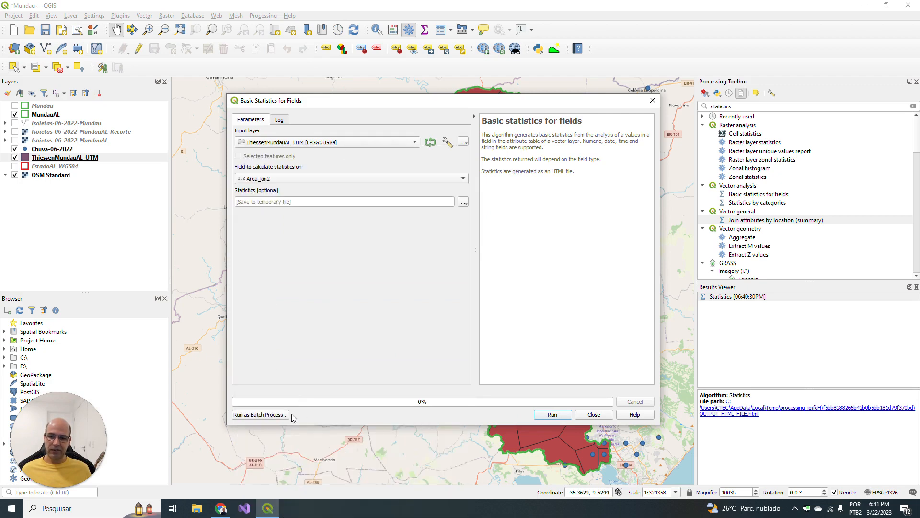
pyautogui.click(559, 416)
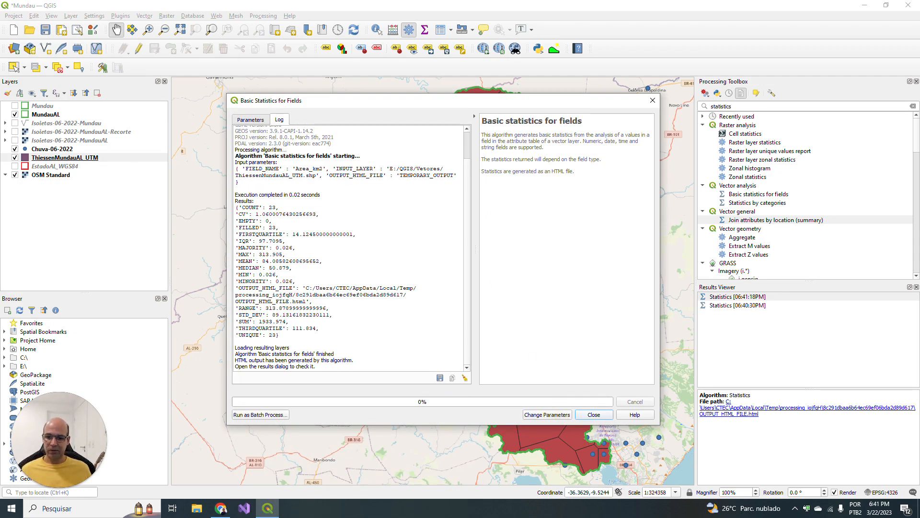
# - Open Excel and create a blank workbook
pyautogui.click(10, 508)
pyautogui.write('EXE')
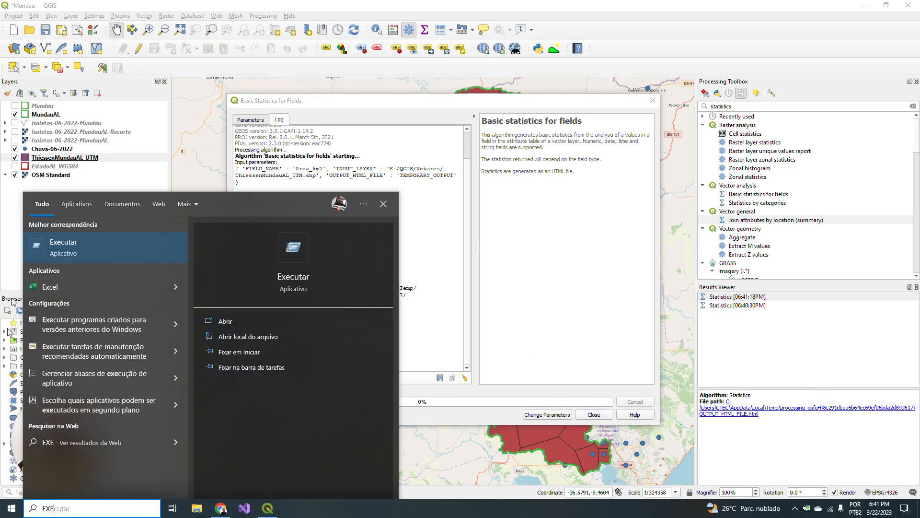
pyautogui.click(50, 286)
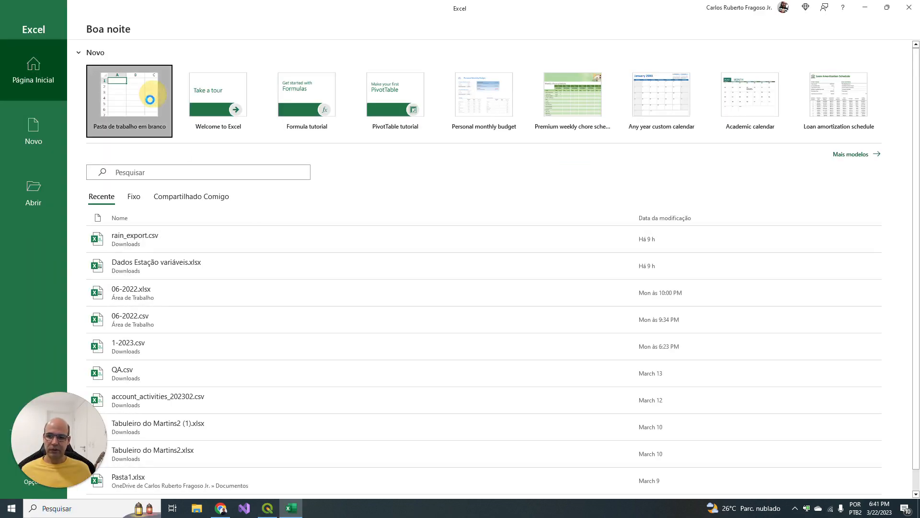
pyautogui.click(117, 99)
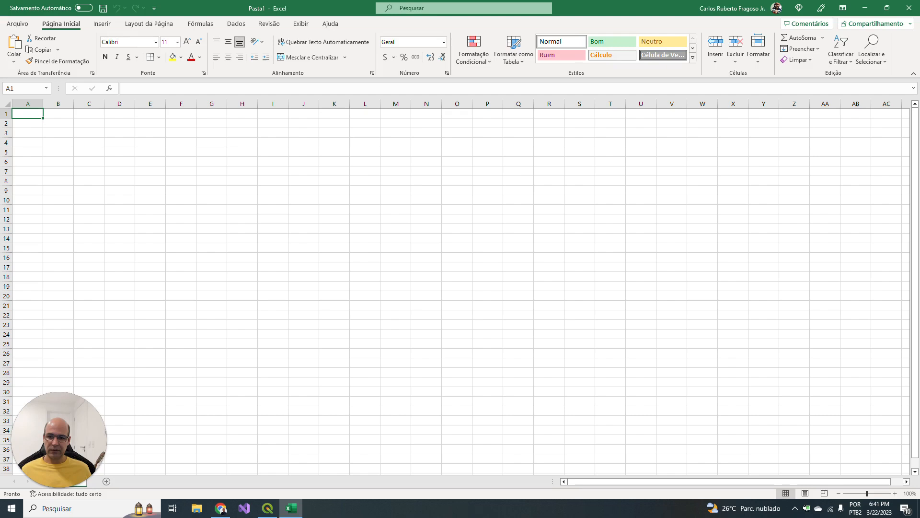
# - Switch back to QGIS and copy the SUM value from the Area_km2 statistics log
pyautogui.click(269, 509)
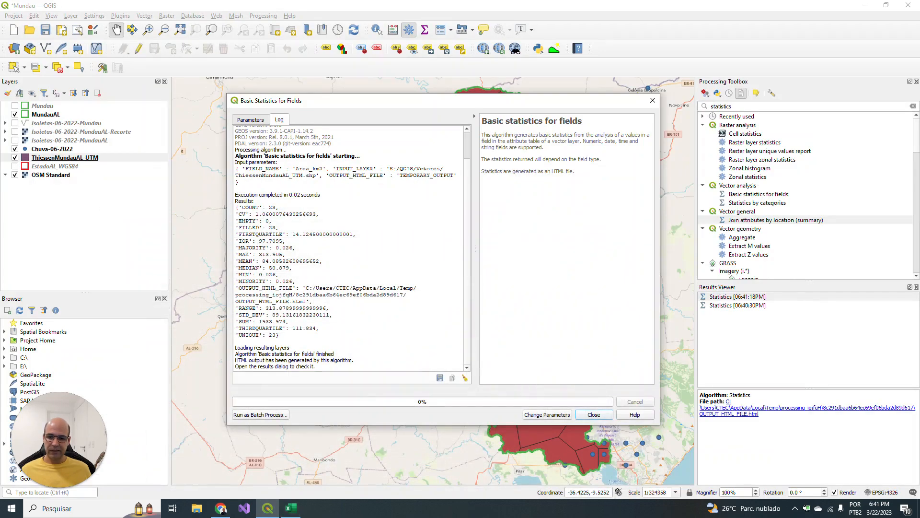
pyautogui.moveTo(235, 321); pyautogui.dragTo(287, 323)
pyautogui.hotkey('ctrl', 'c')
pyautogui.click(280, 335)
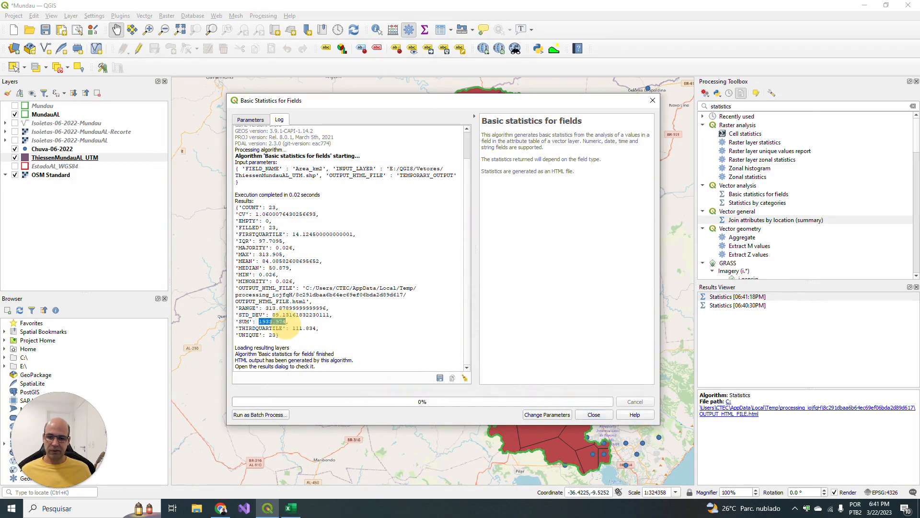
# - Switch to Excel, enter the label "Area (km2) =" in cell A1 and fit column A to its text
pyautogui.click(293, 509)
pyautogui.write('aR')
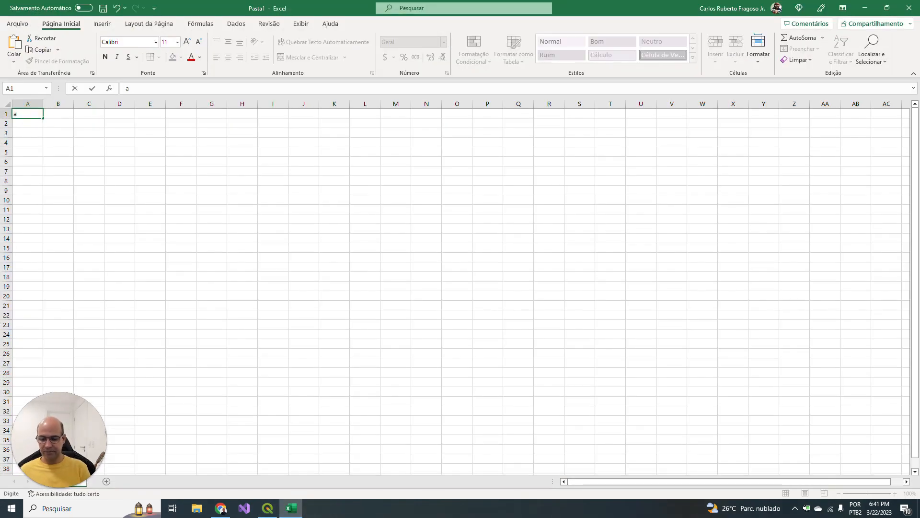
pyautogui.press('BackSpace')
pyautogui.press('BackSpace')
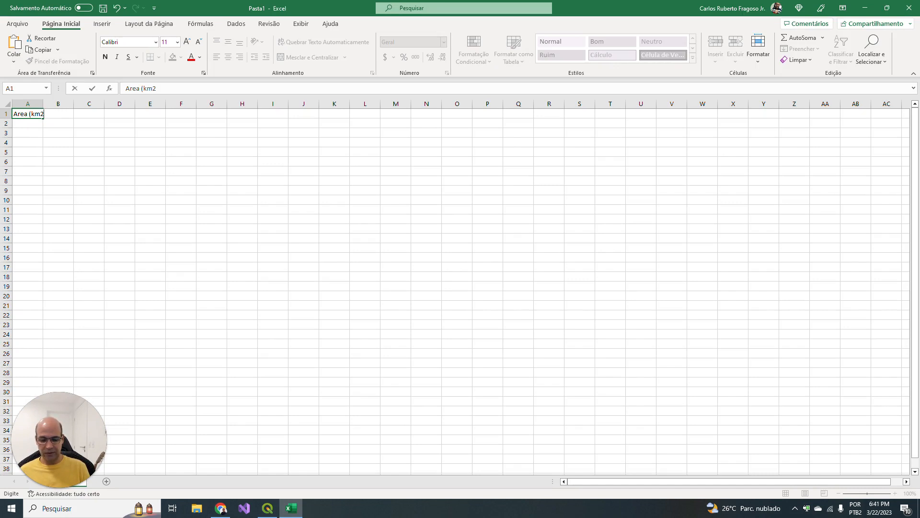
pyautogui.hotkey('ctrl', 'Return')
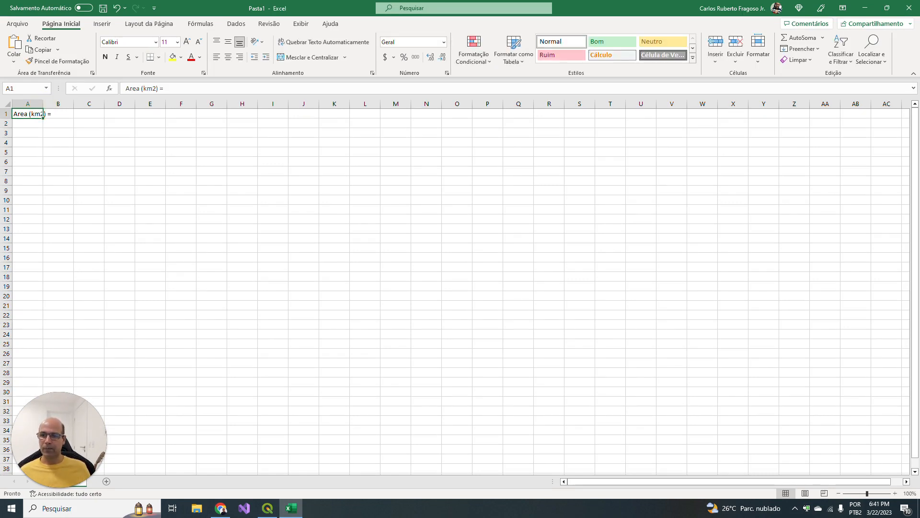
pyautogui.doubleClick(43, 104)
# - Paste the copied area sum 1933.974 into cell B1
pyautogui.doubleClick(68, 115)
pyautogui.hotkey('ctrl', 'v')
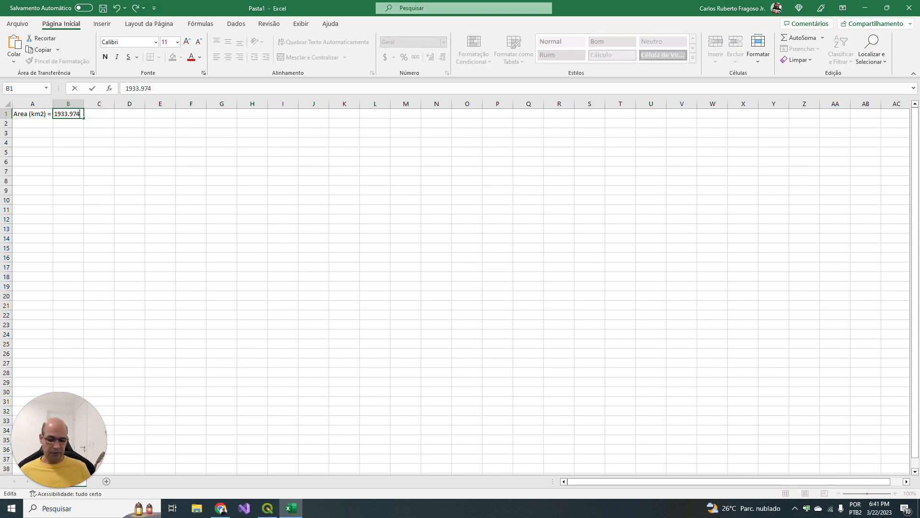
pyautogui.press('Return')
# - Enter the label "Soma(PxArea)=" in cell A2 and fit column A to its text
pyautogui.click(32, 123)
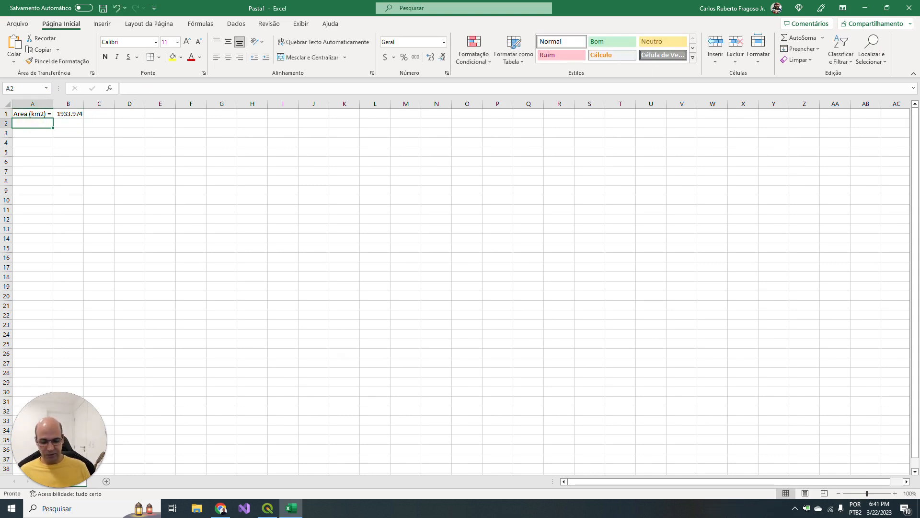
pyautogui.write('P')
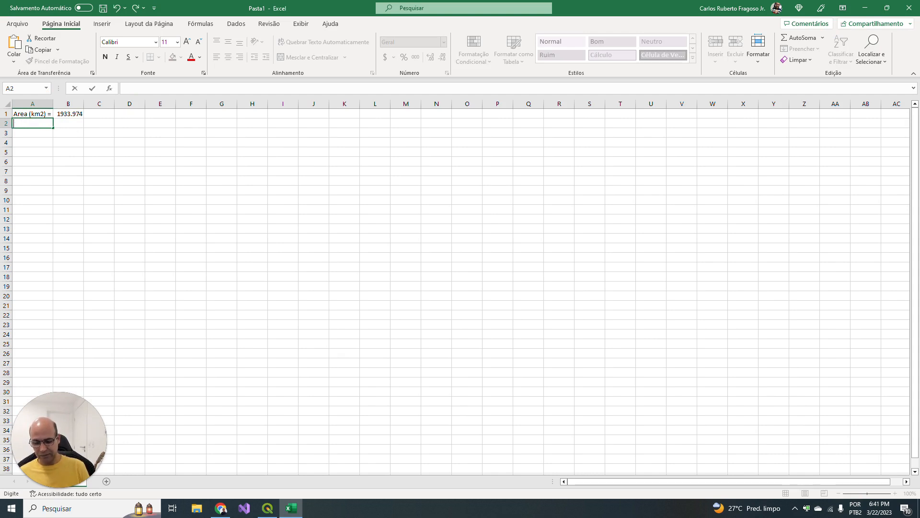
pyautogui.write('Soma(P')
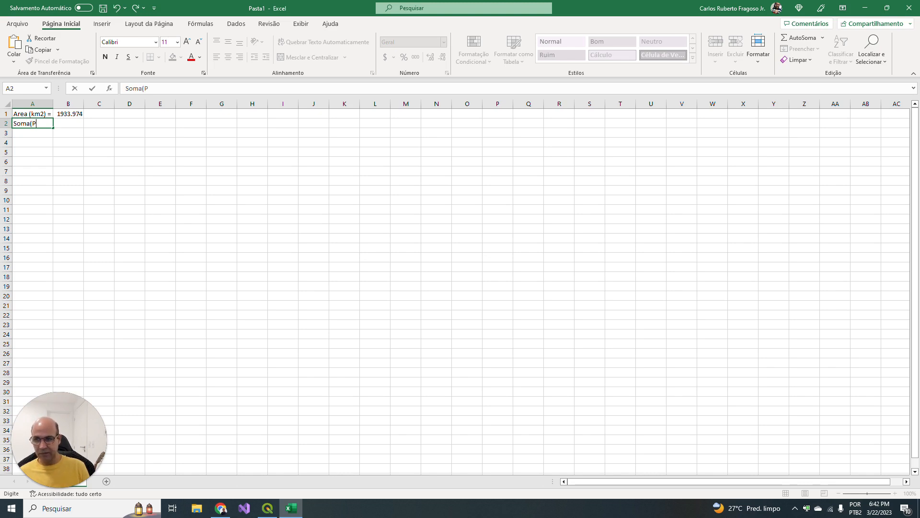
pyautogui.write('xArea)=')
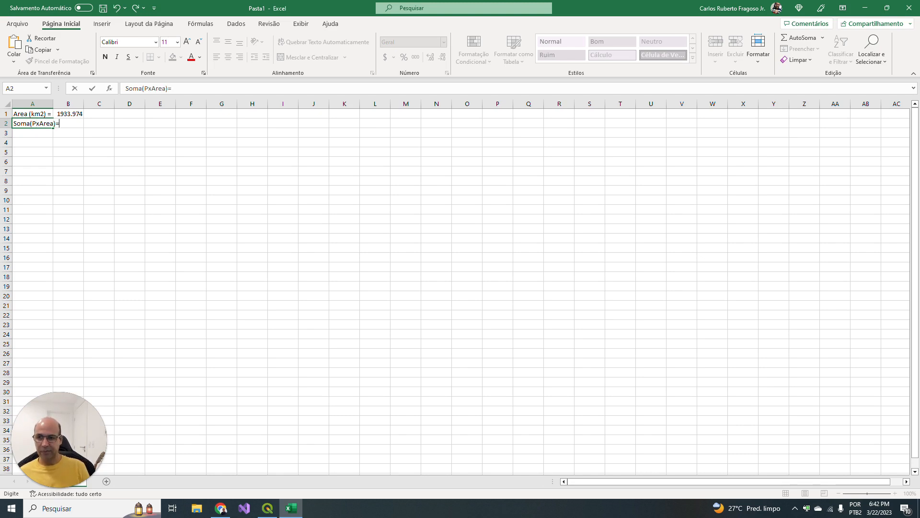
pyautogui.press('Return')
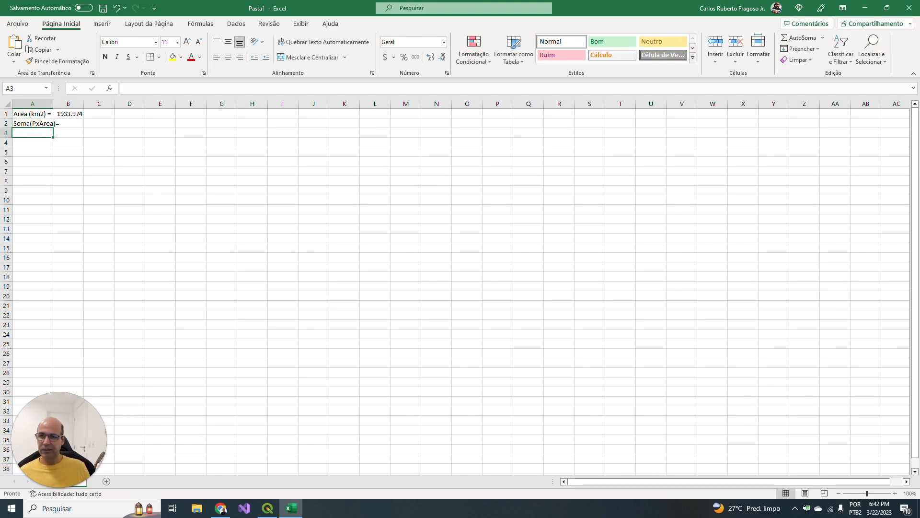
pyautogui.doubleClick(52, 104)
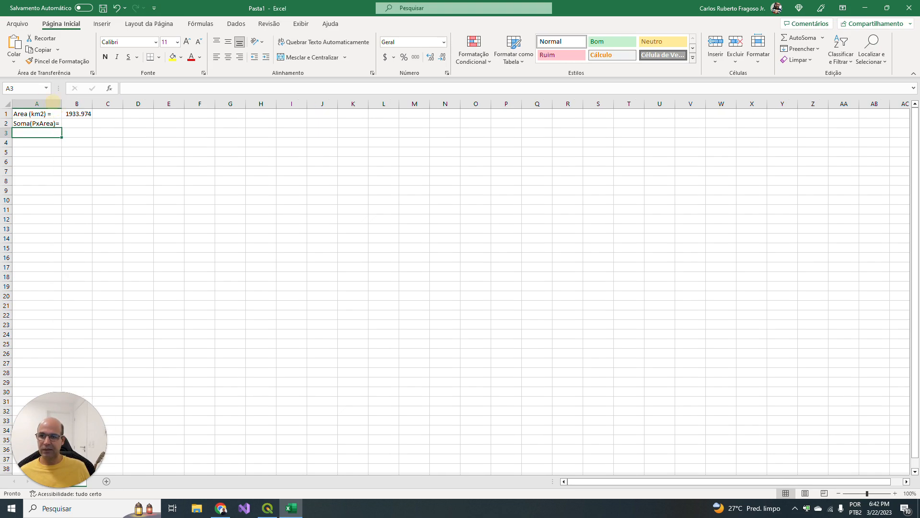
# - Return to QGIS and run the basic field statistics on the PxArea field of the same layer
pyautogui.click(268, 508)
pyautogui.click(260, 122)
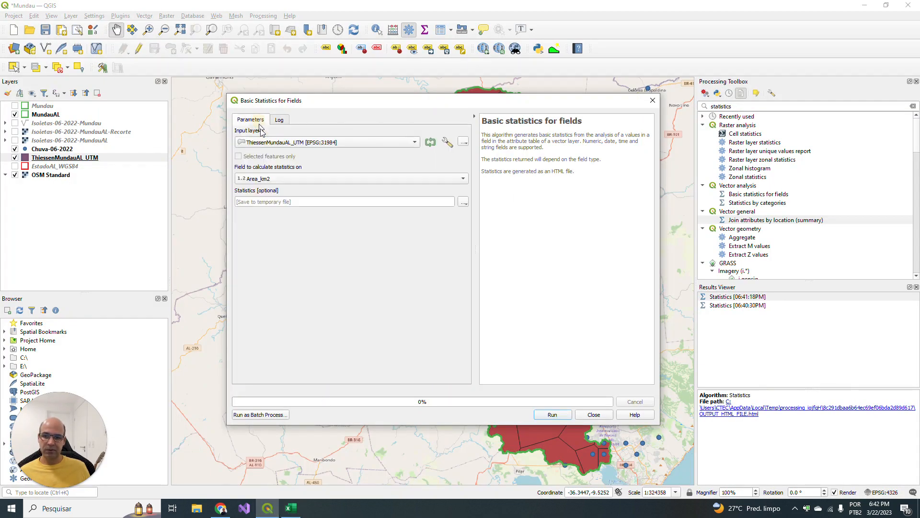
pyautogui.click(326, 185)
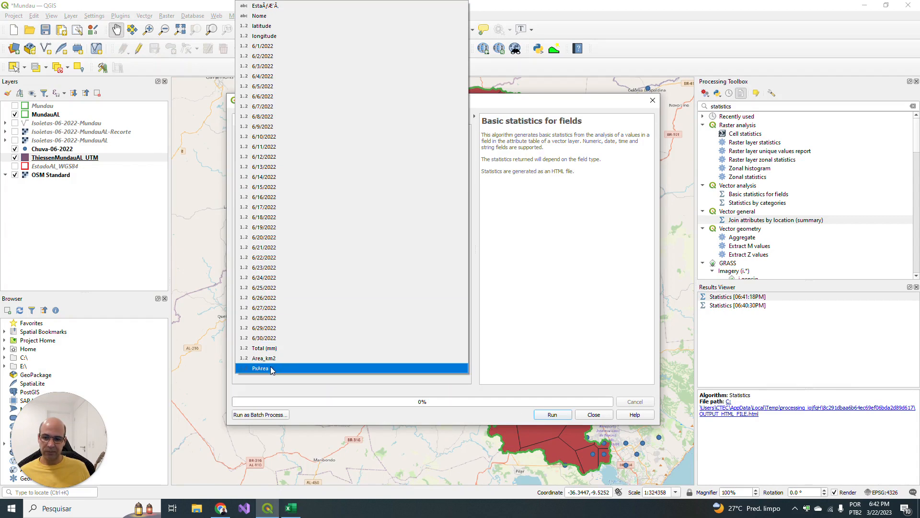
pyautogui.click(259, 368)
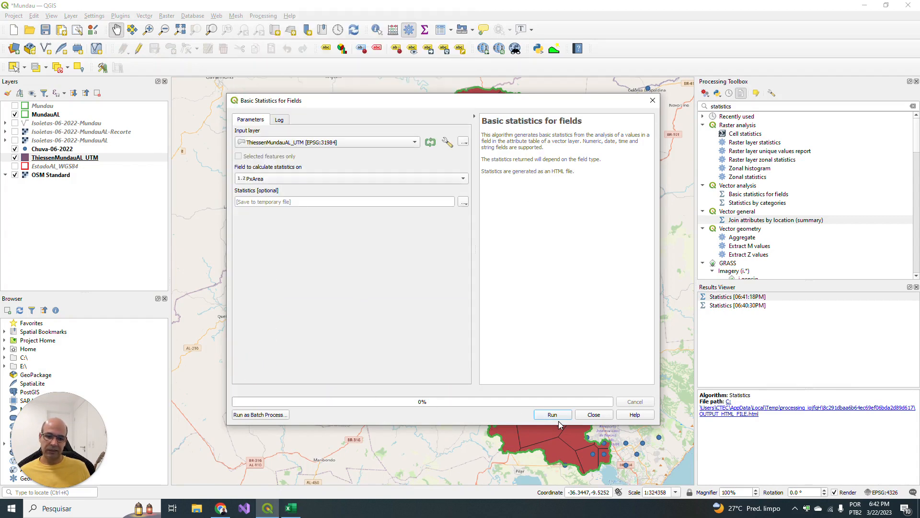
pyautogui.click(557, 415)
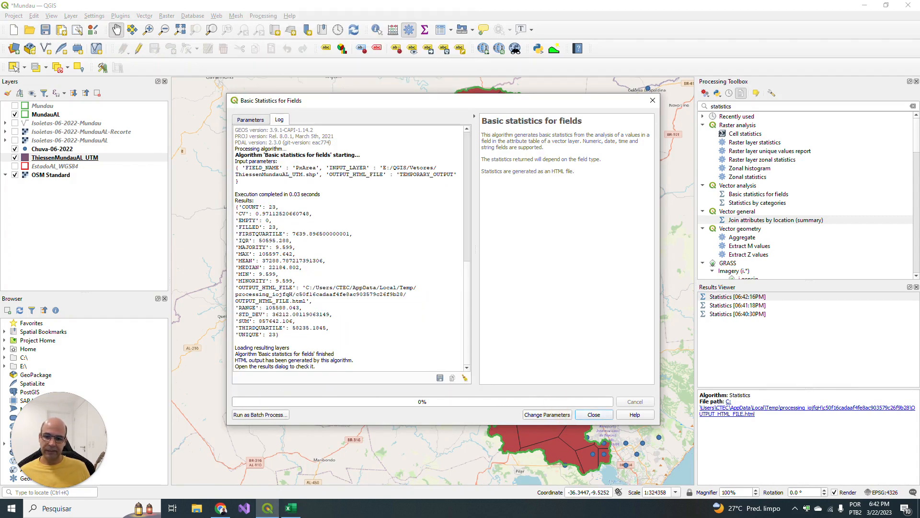
# - Copy the SUM value from the PxArea statistics log and paste it into cell B2 of the Excel sheet
pyautogui.moveTo(259, 320); pyautogui.dragTo(290, 321)
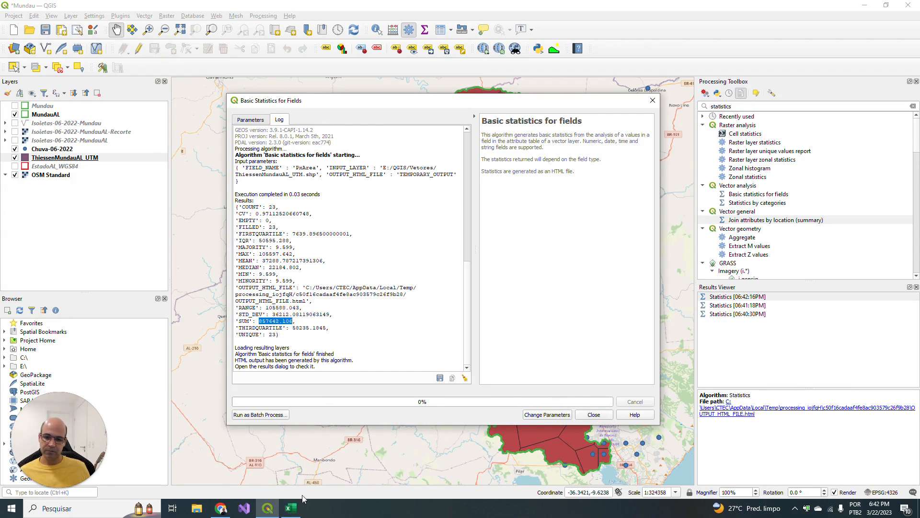
pyautogui.click(291, 508)
pyautogui.doubleClick(77, 124)
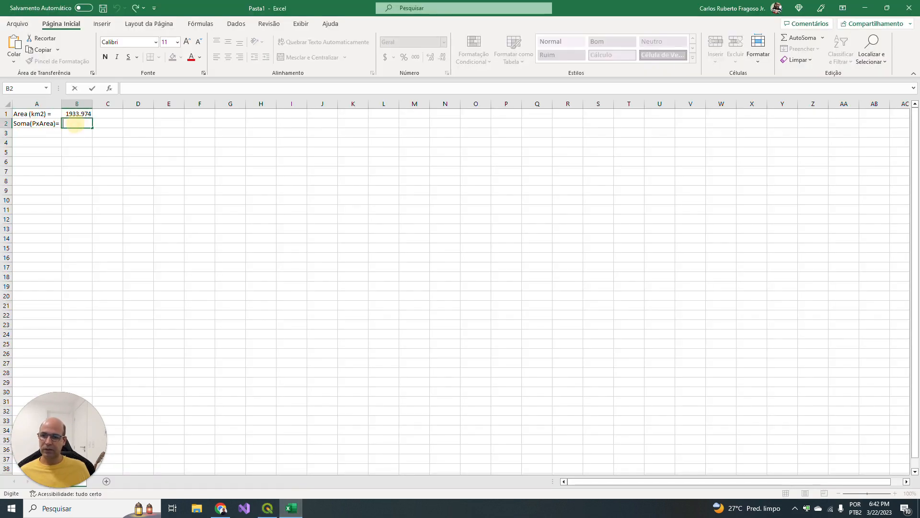
pyautogui.write('857642.108')
pyautogui.press('Return')
# - Enter the label "Pmédia =" in cell A3
pyautogui.click(37, 133)
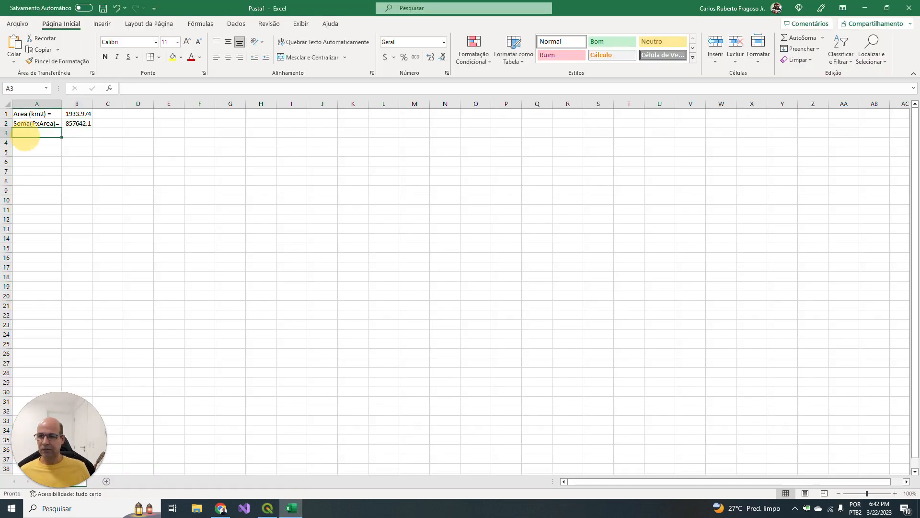
pyautogui.write('Pme')
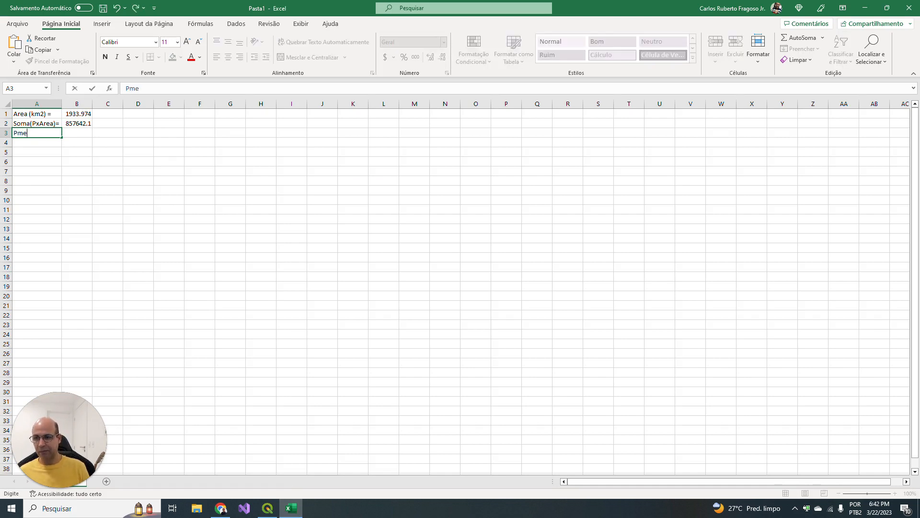
pyautogui.press('BackSpace')
pyautogui.write('ádei')
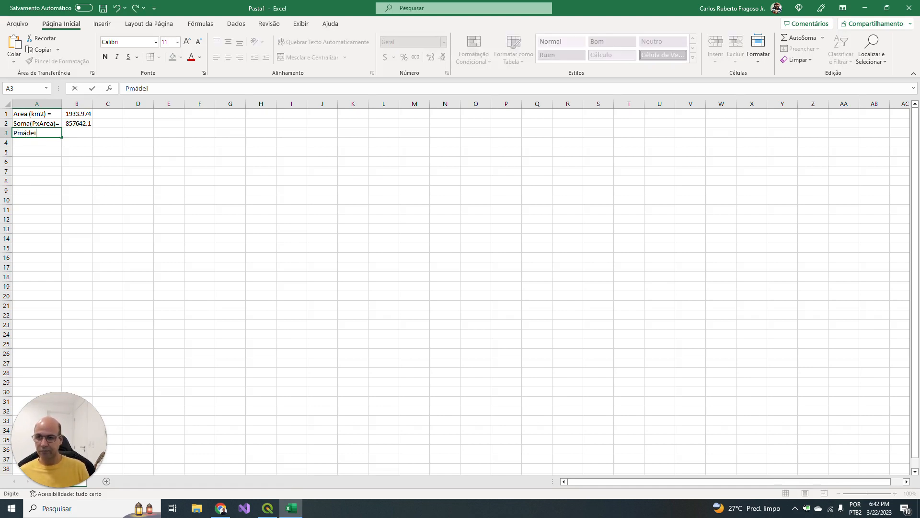
pyautogui.write('é')
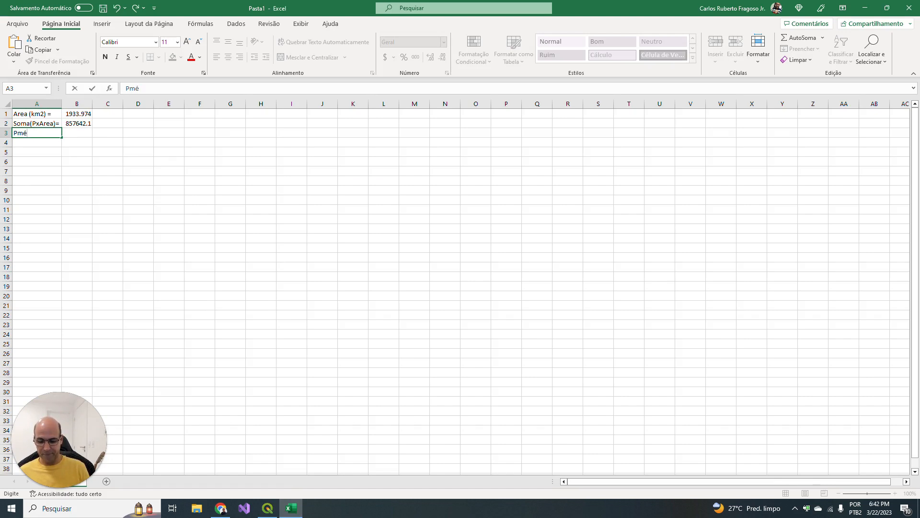
pyautogui.write('dia =')
pyautogui.press('Tab')
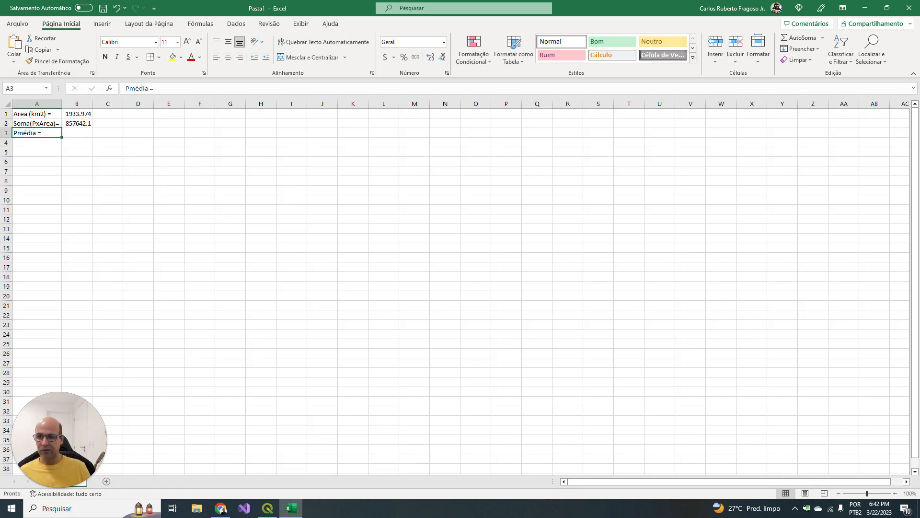
# - Calculate the mean rainfall in cell B3 with the formula =B2/B1
pyautogui.write('=')
pyautogui.press('Up')
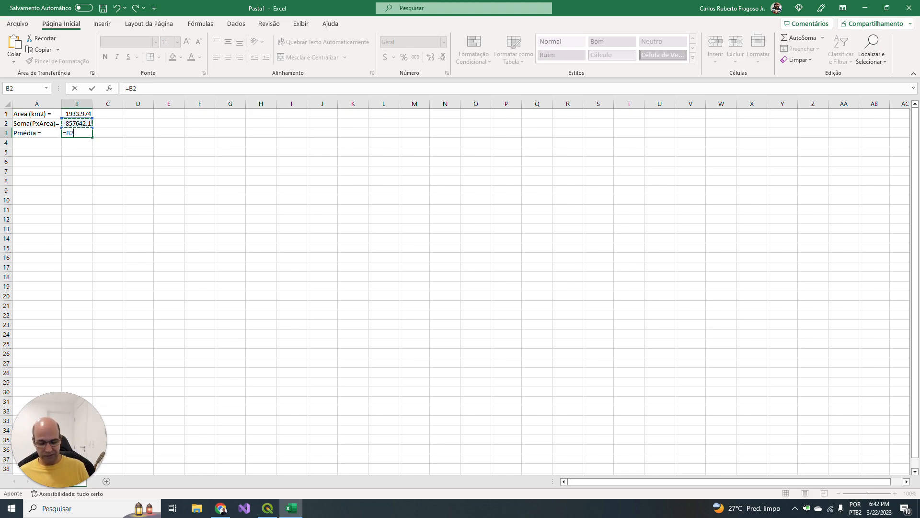
pyautogui.write('/')
pyautogui.press('Up')
pyautogui.press('Up')
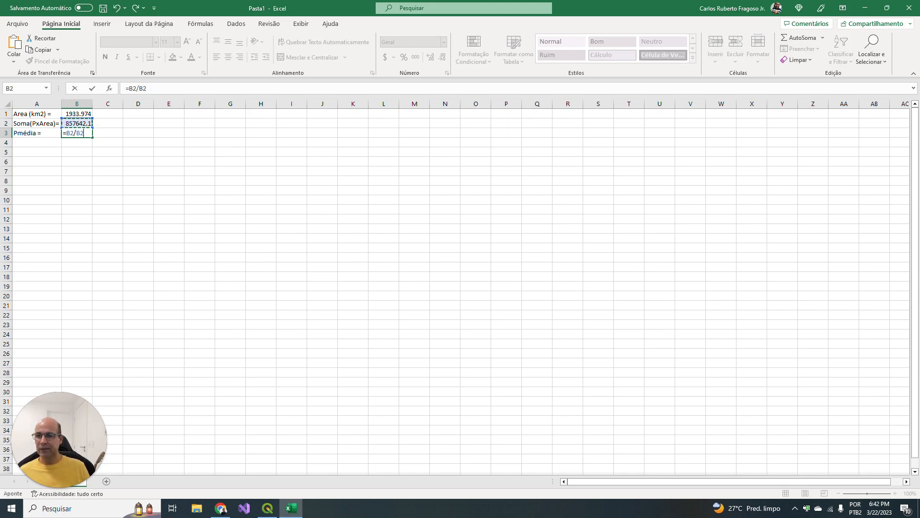
pyautogui.press('Return')
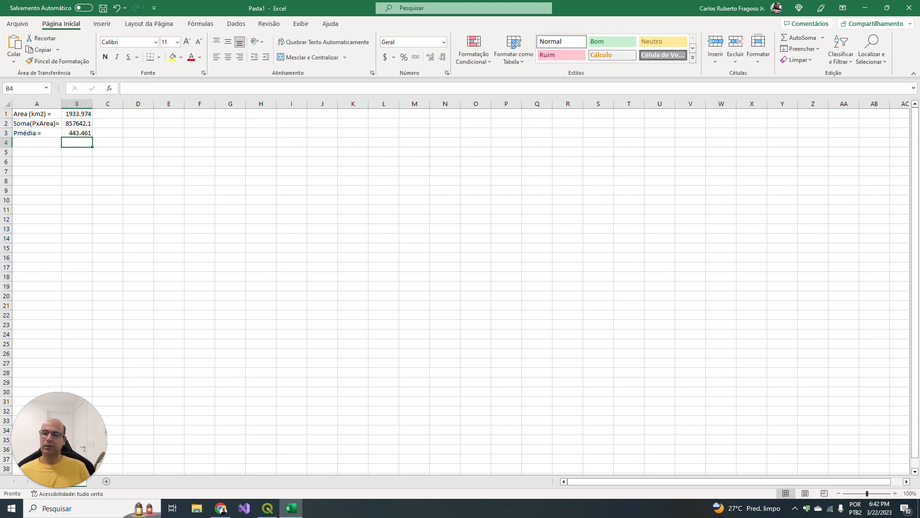
# - Enter the unit "mm" in cell C3 beside the mean rainfall
pyautogui.press('Up')
pyautogui.press('Right')
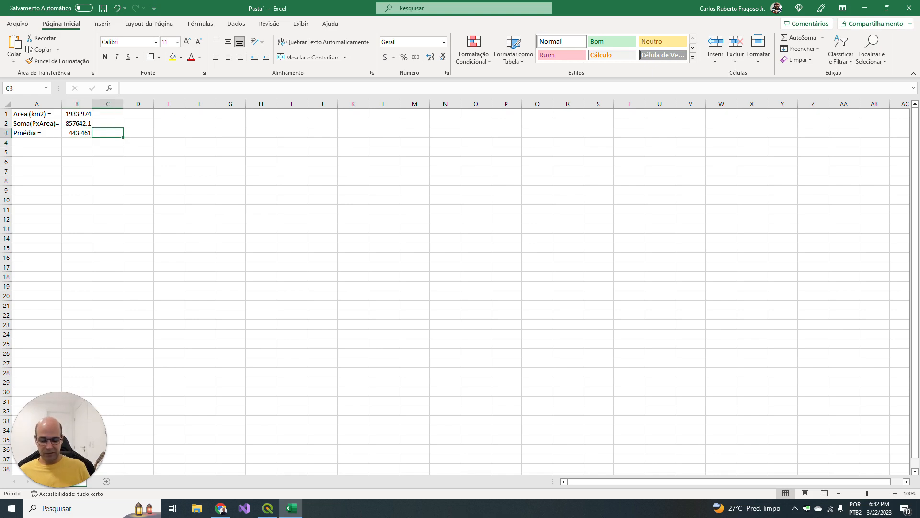
pyautogui.write('mm')
pyautogui.press('Return')
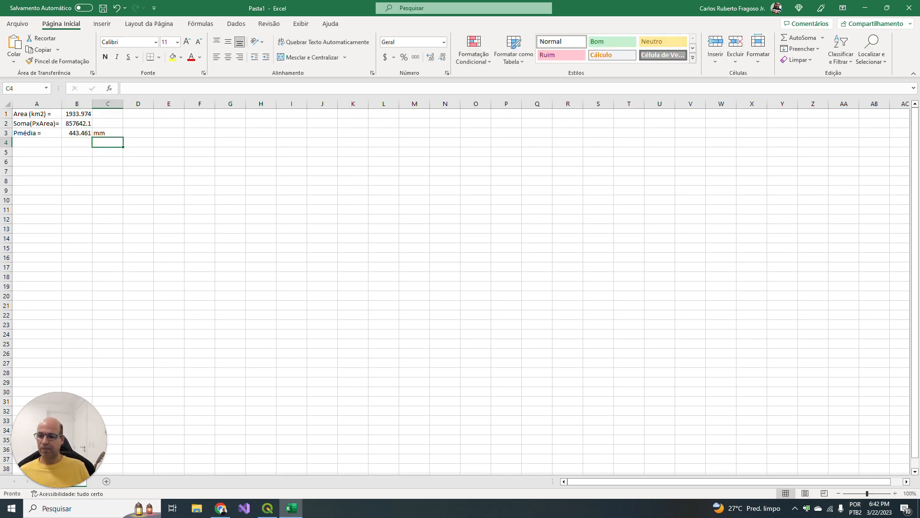